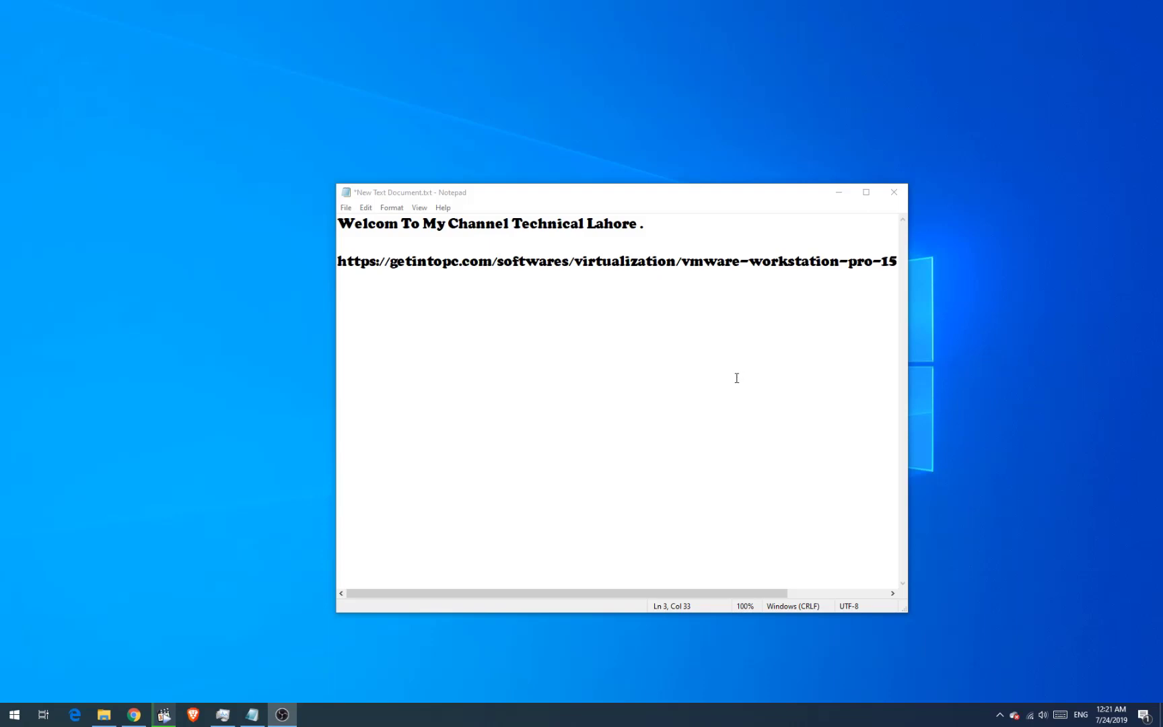
pyautogui.rightClick(1019, 307)
pyautogui.click(1032, 343)
pyautogui.rightClick(942, 297)
pyautogui.click(969, 329)
pyautogui.rightClick(1074, 298)
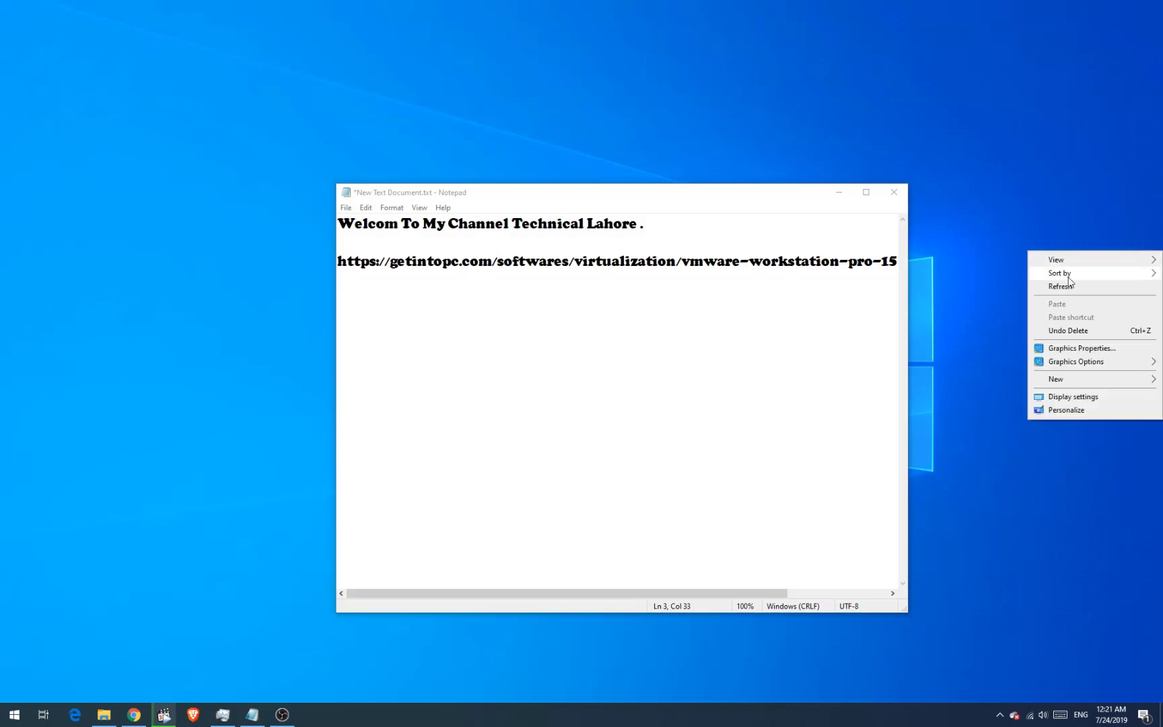
pyautogui.click(1071, 289)
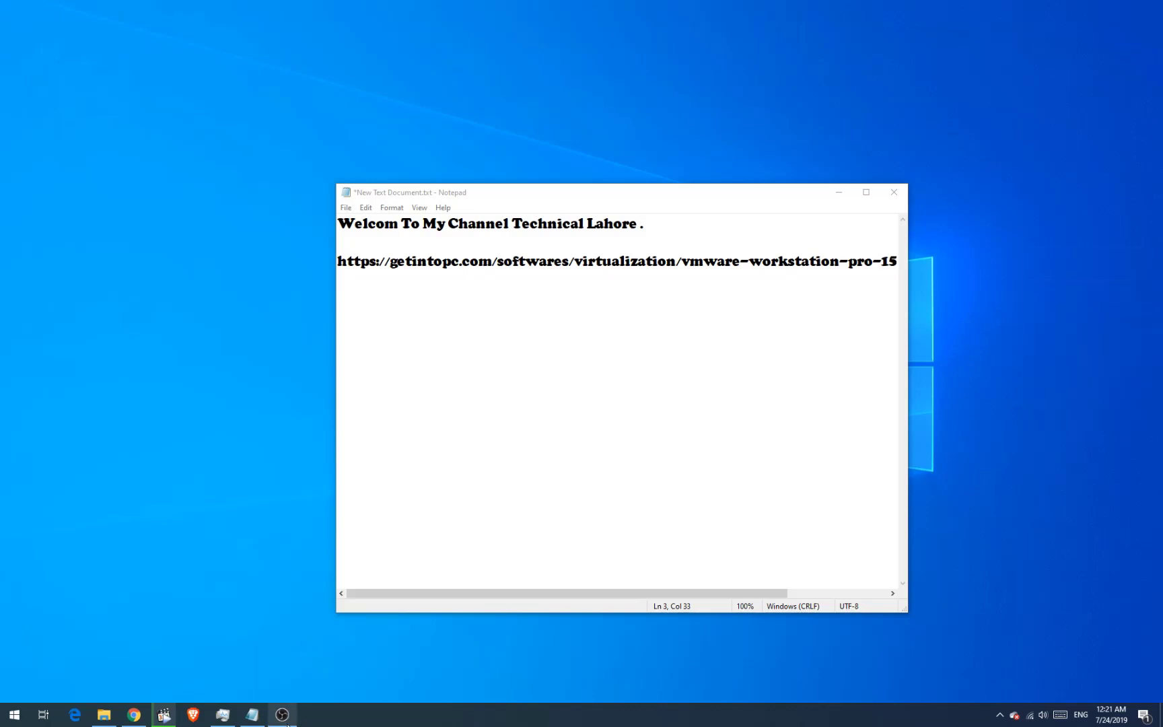
pyautogui.rightClick(245, 525)
pyautogui.click(263, 559)
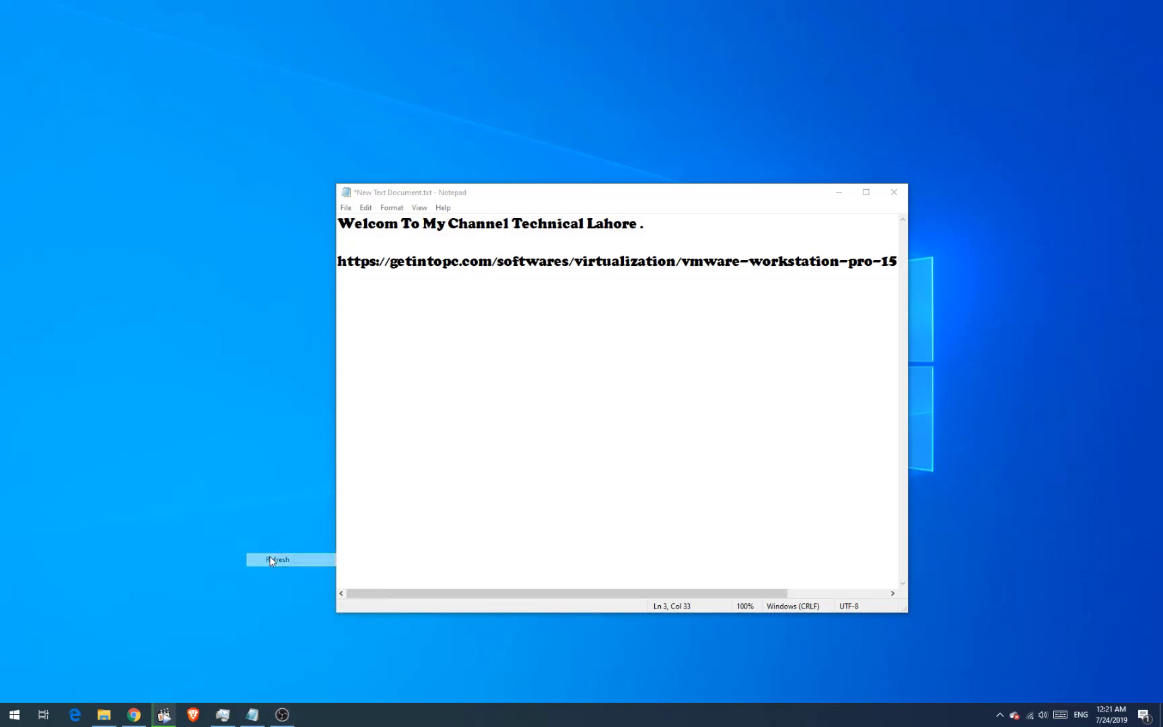
pyautogui.rightClick(181, 471)
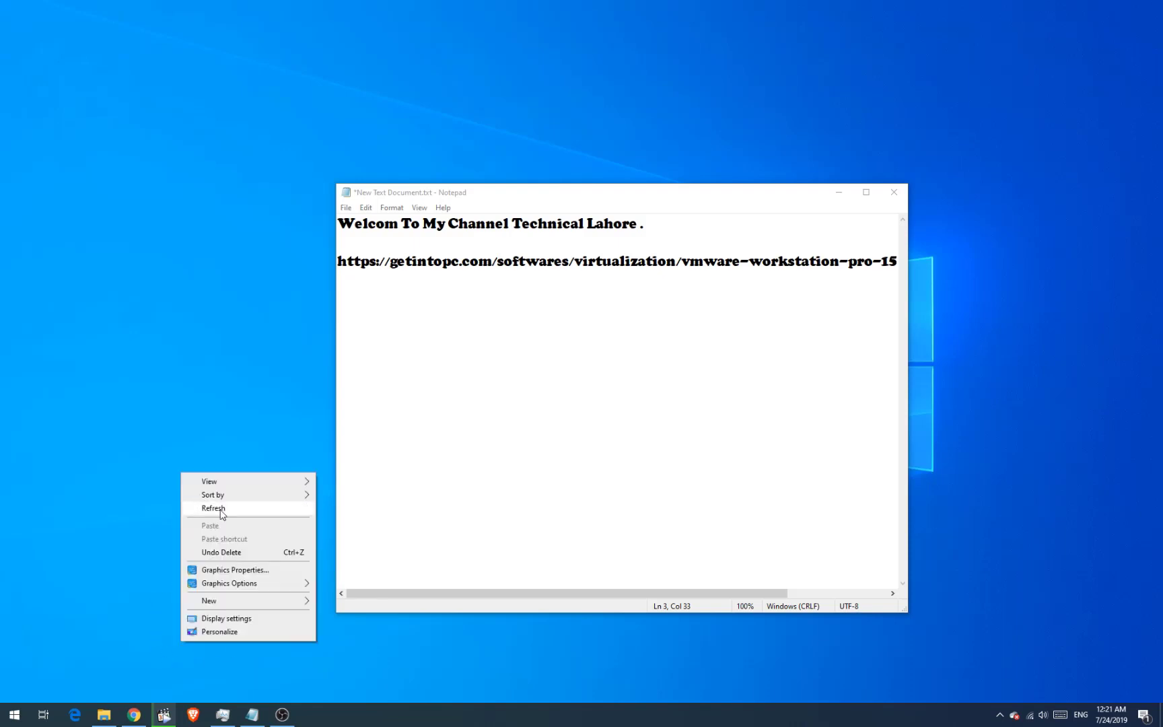
pyautogui.click(202, 506)
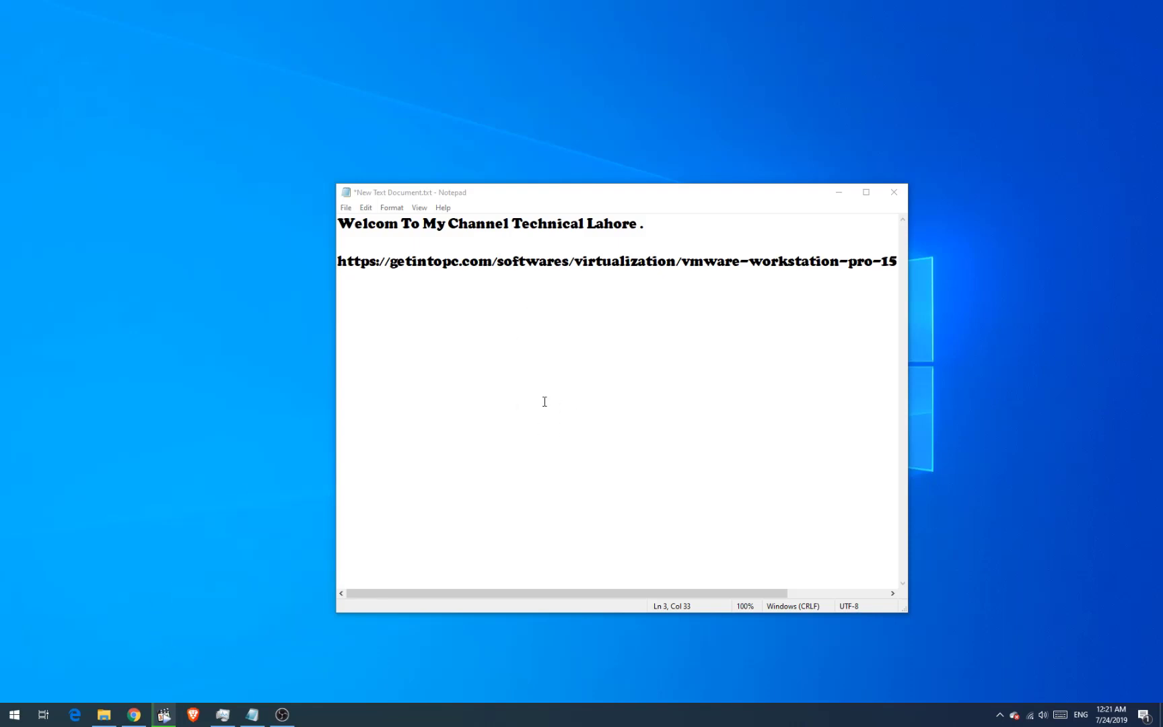
pyautogui.rightClick(182, 415)
pyautogui.click(228, 449)
pyautogui.rightClick(165, 673)
pyautogui.click(180, 542)
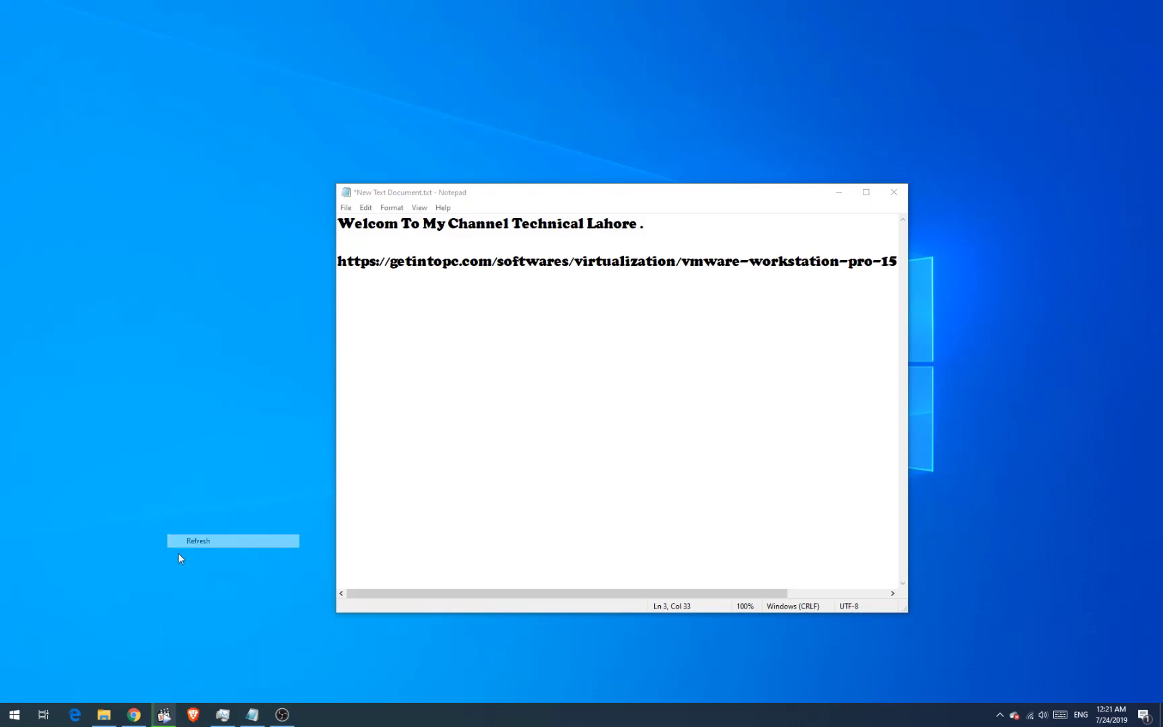
pyautogui.rightClick(207, 347)
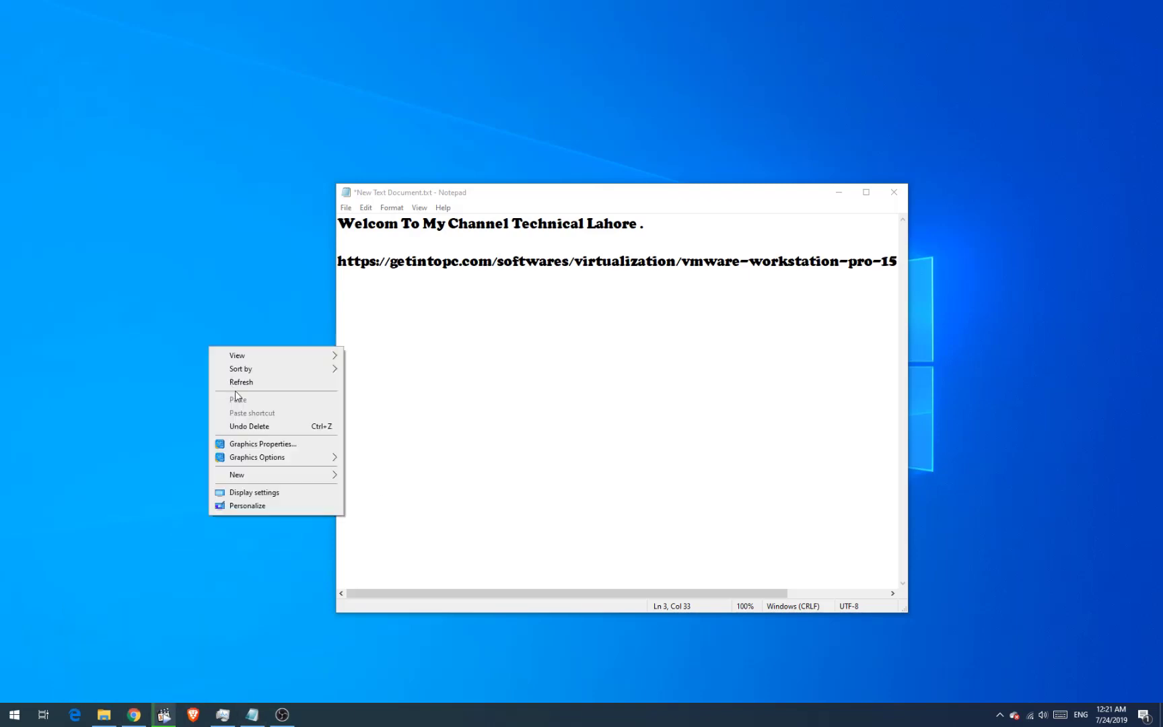
pyautogui.click(236, 381)
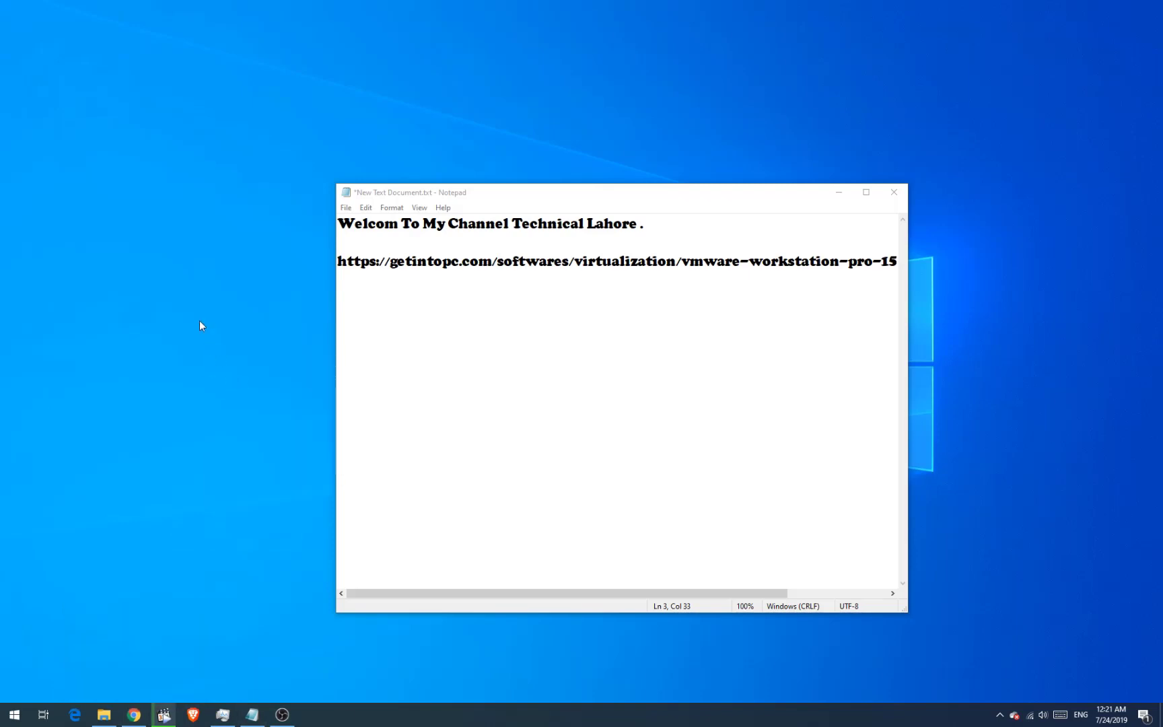
pyautogui.rightClick(199, 321)
pyautogui.click(223, 356)
# Copy the full VMware Workstation Pro 15 download URL from the third line of the text document.
pyautogui.moveTo(338, 261); pyautogui.dragTo(749, 261)
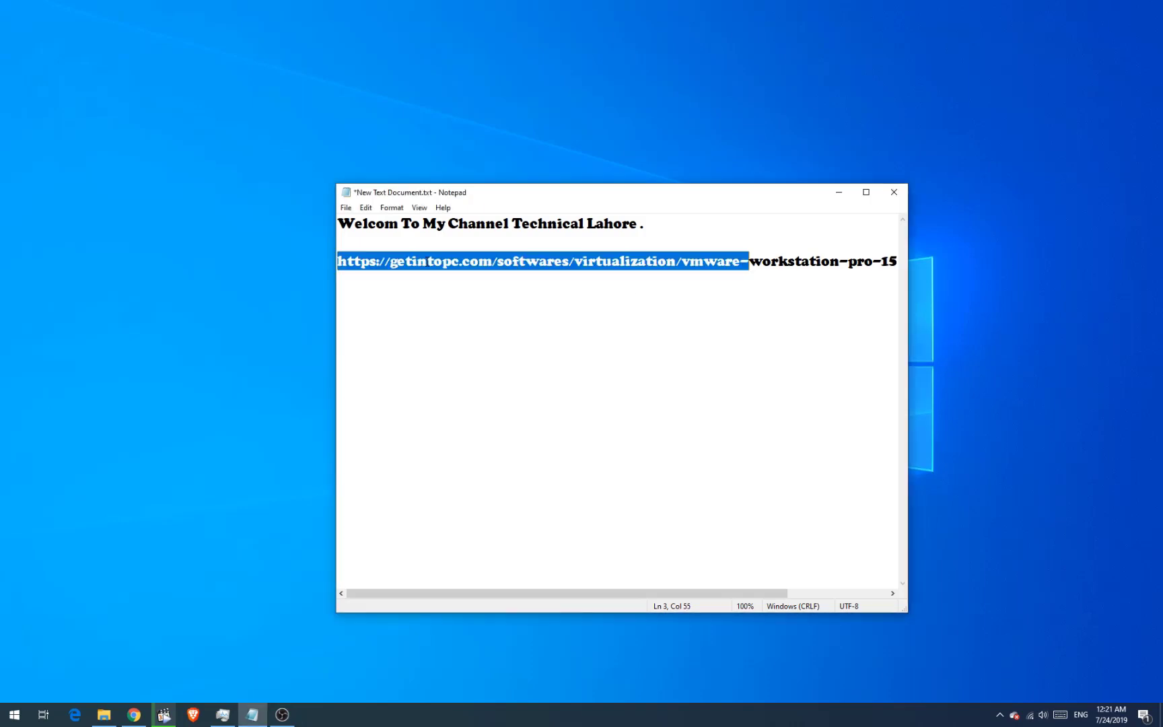
pyautogui.click(749, 268)
pyautogui.moveTo(595, 592); pyautogui.dragTo(708, 591)
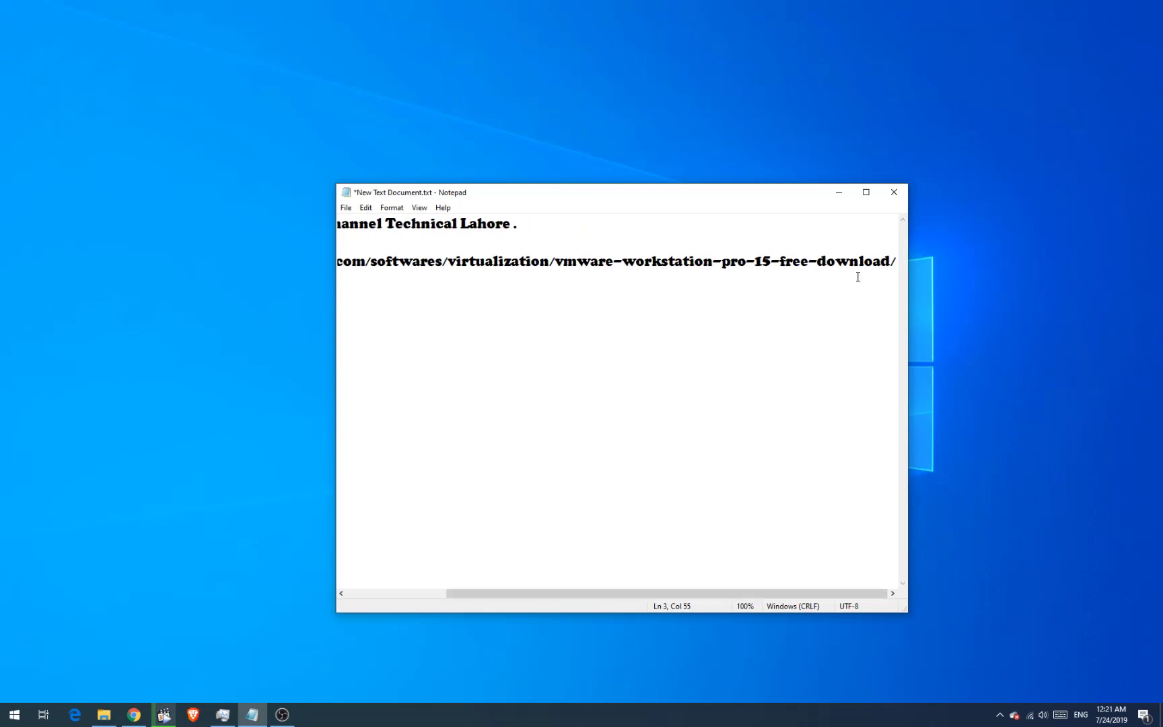
pyautogui.moveTo(896, 263); pyautogui.dragTo(248, 269)
pyautogui.hotkey('ctrl', 'c')
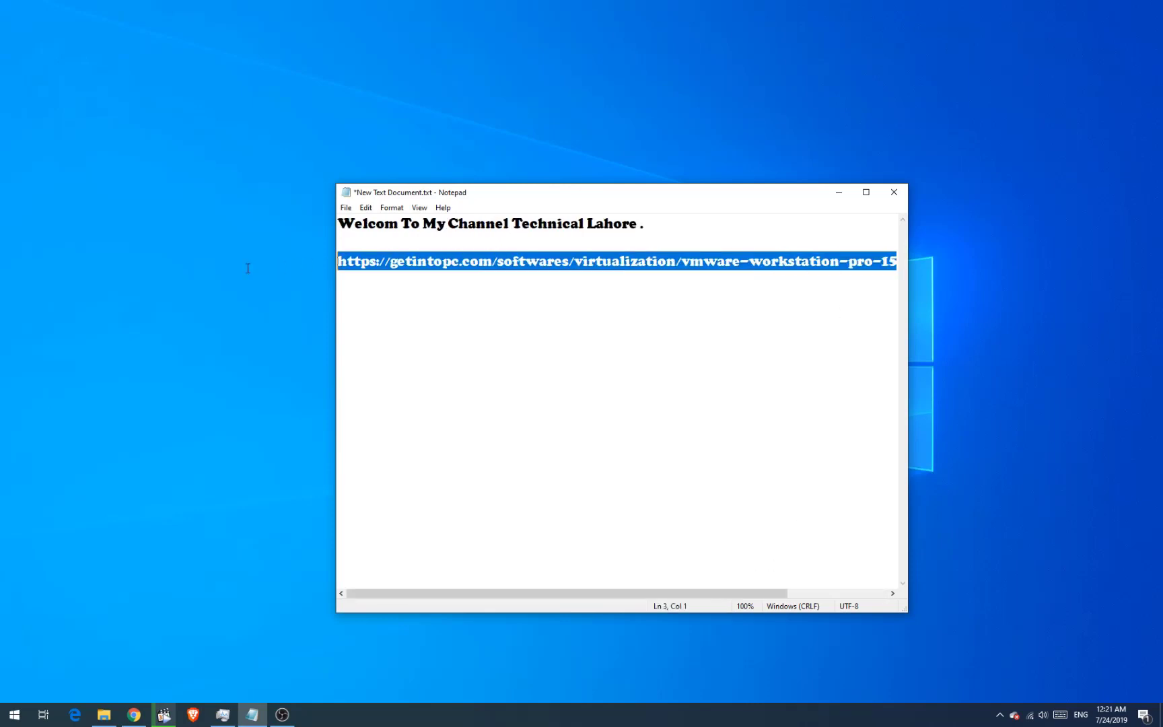
# Switch to Chrome, load the copied URL, examine the page's system requirements and download section, and minimise the browser.
pyautogui.click(134, 714)
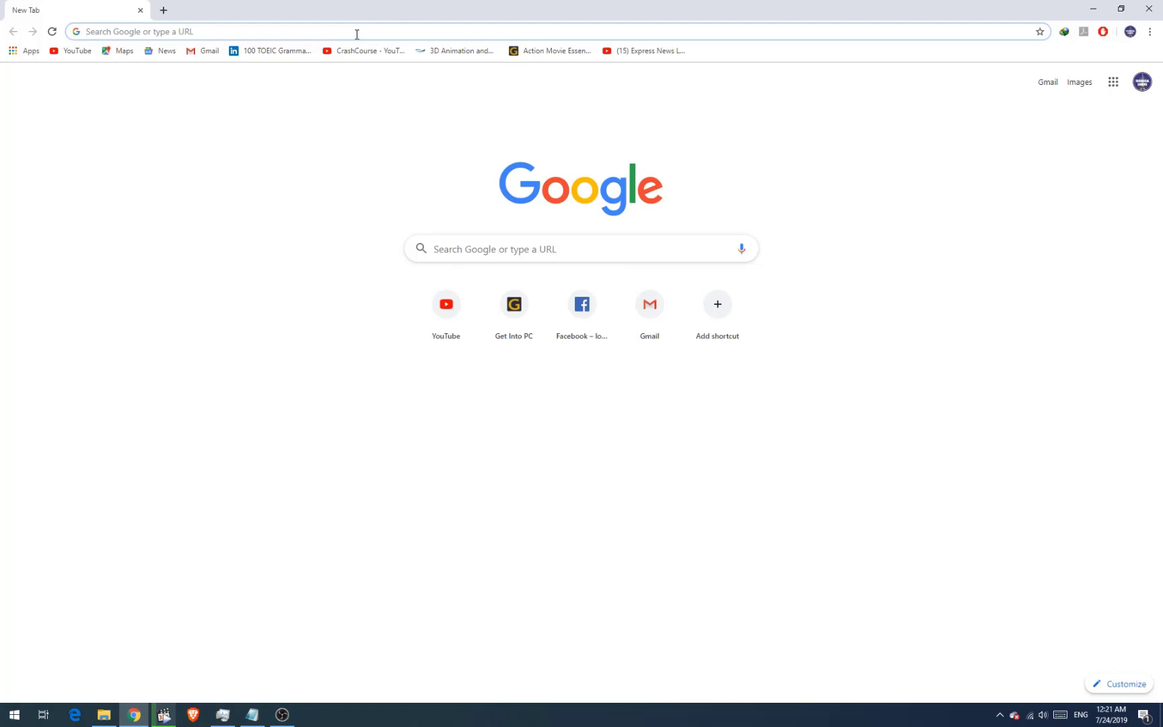
pyautogui.hotkey('ctrl', 'v')
pyautogui.press('Return')
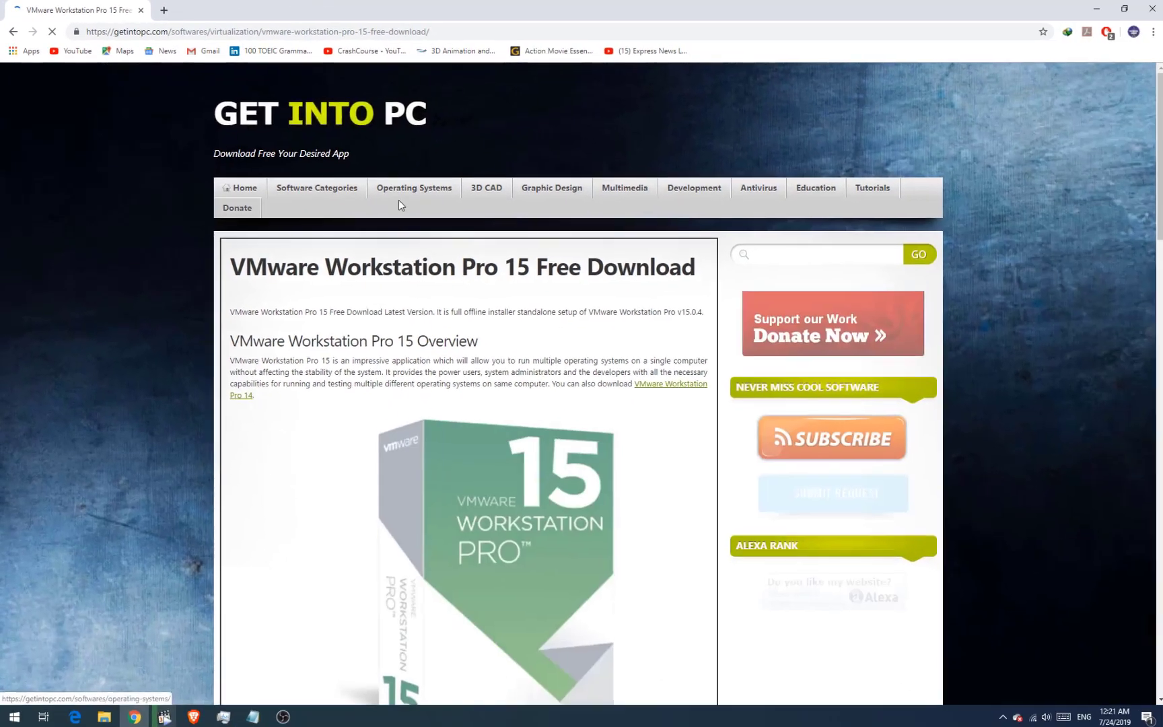
pyautogui.scroll(-3, 601, 534)
pyautogui.scroll(-20, 601, 534)
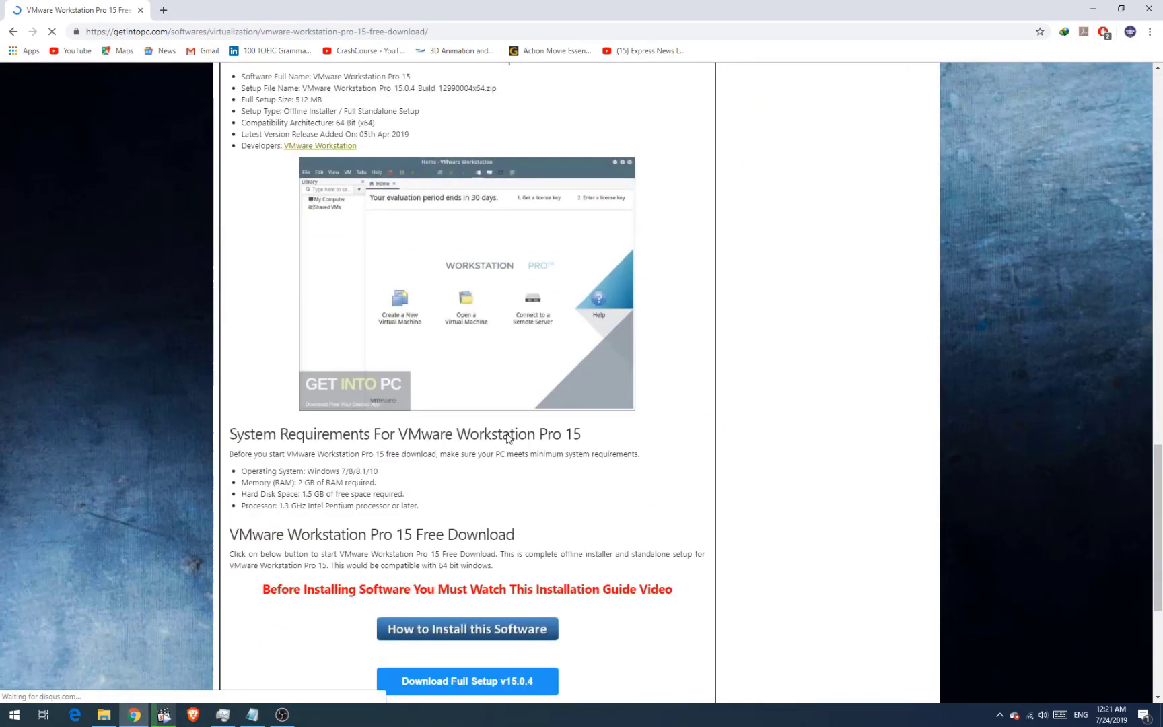
pyautogui.scroll(-1, 487, 423)
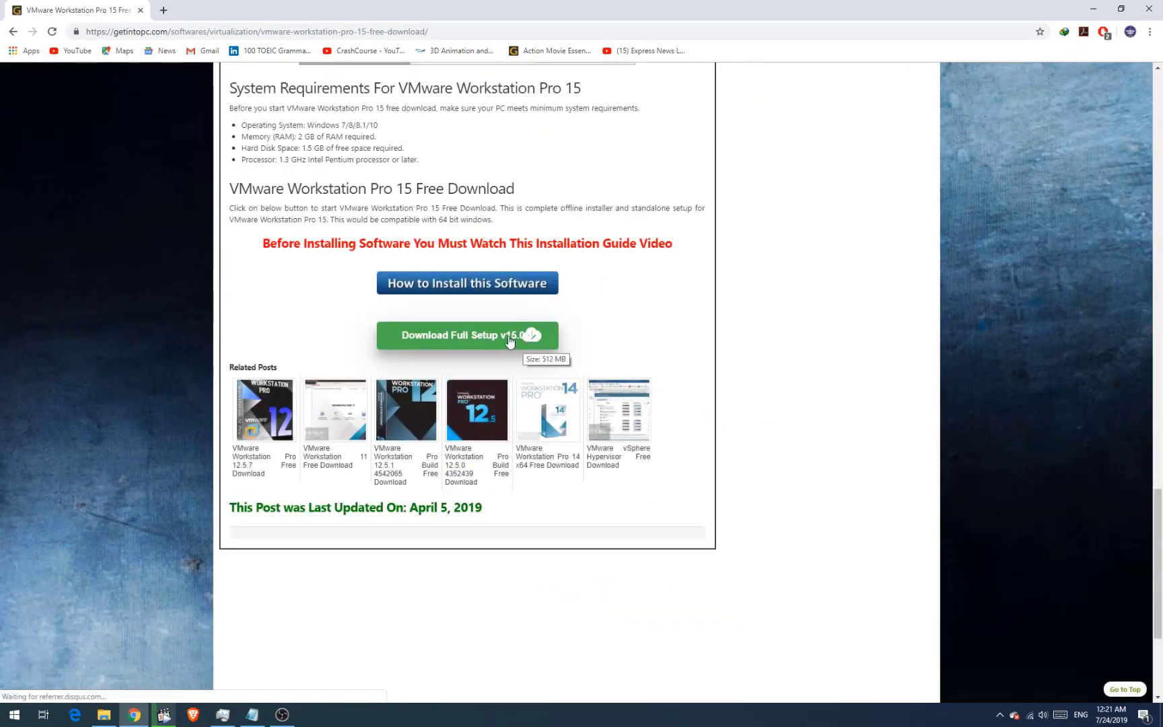
pyautogui.scroll(2, 515, 342)
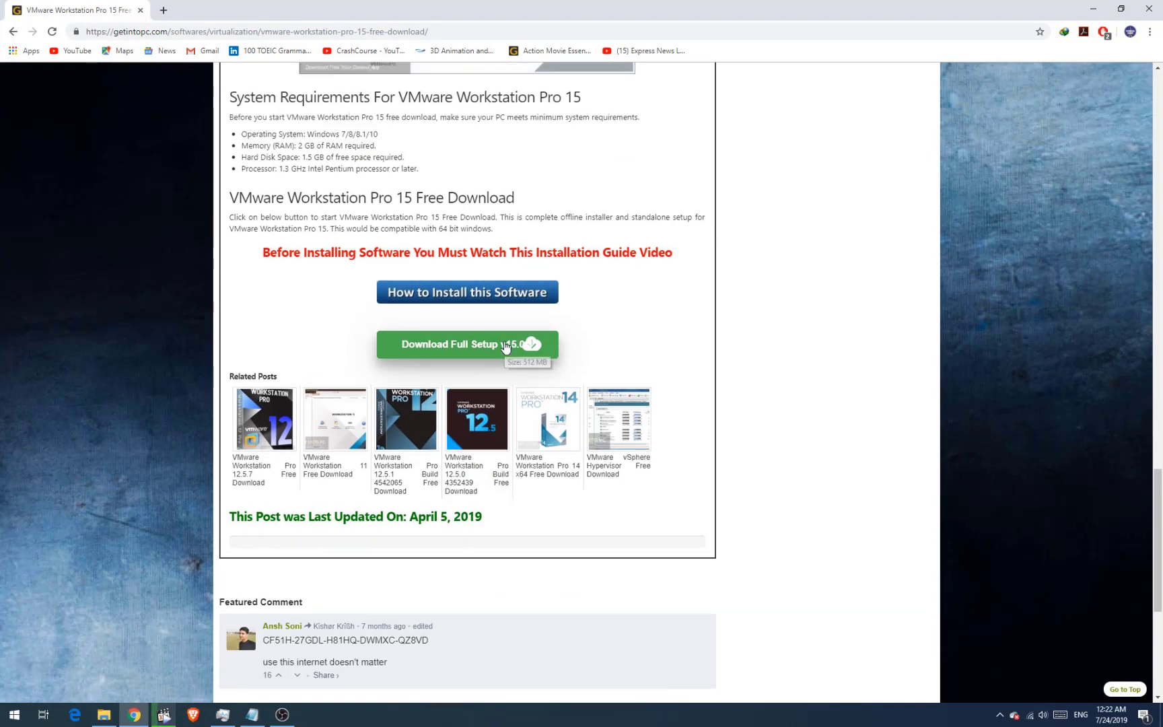
pyautogui.scroll(2, 591, 370)
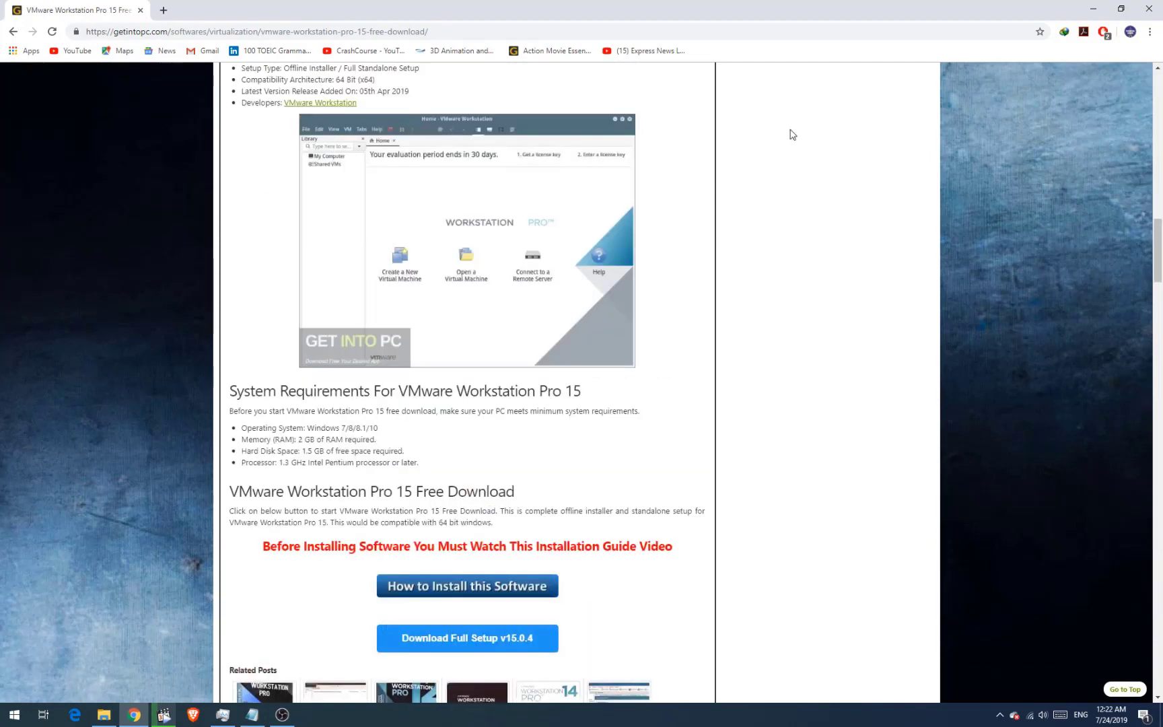
pyautogui.click(1091, 12)
pyautogui.rightClick(403, 131)
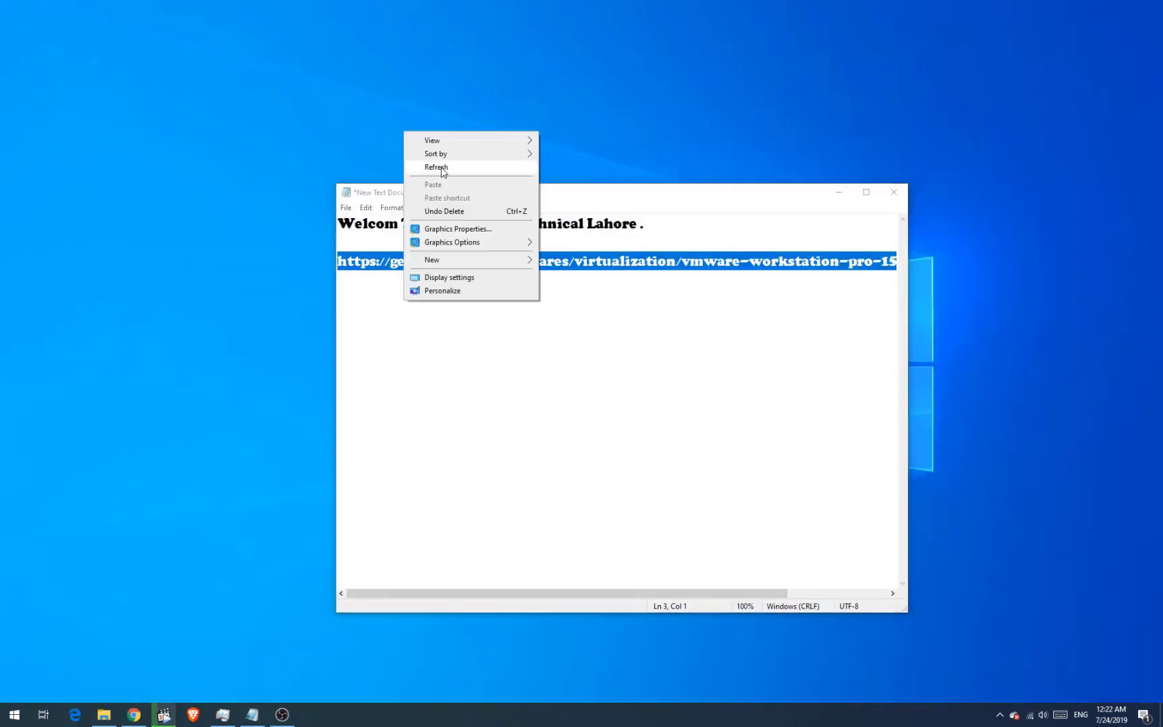
pyautogui.click(437, 167)
pyautogui.click(104, 714)
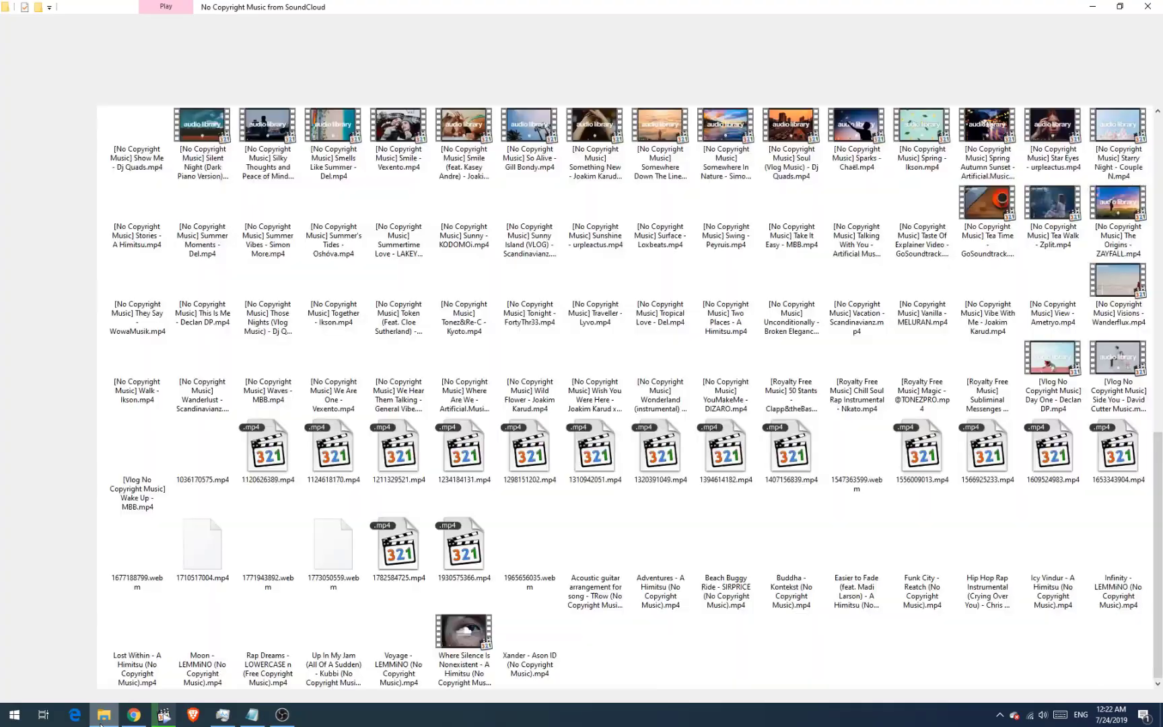
pyautogui.click(1091, 7)
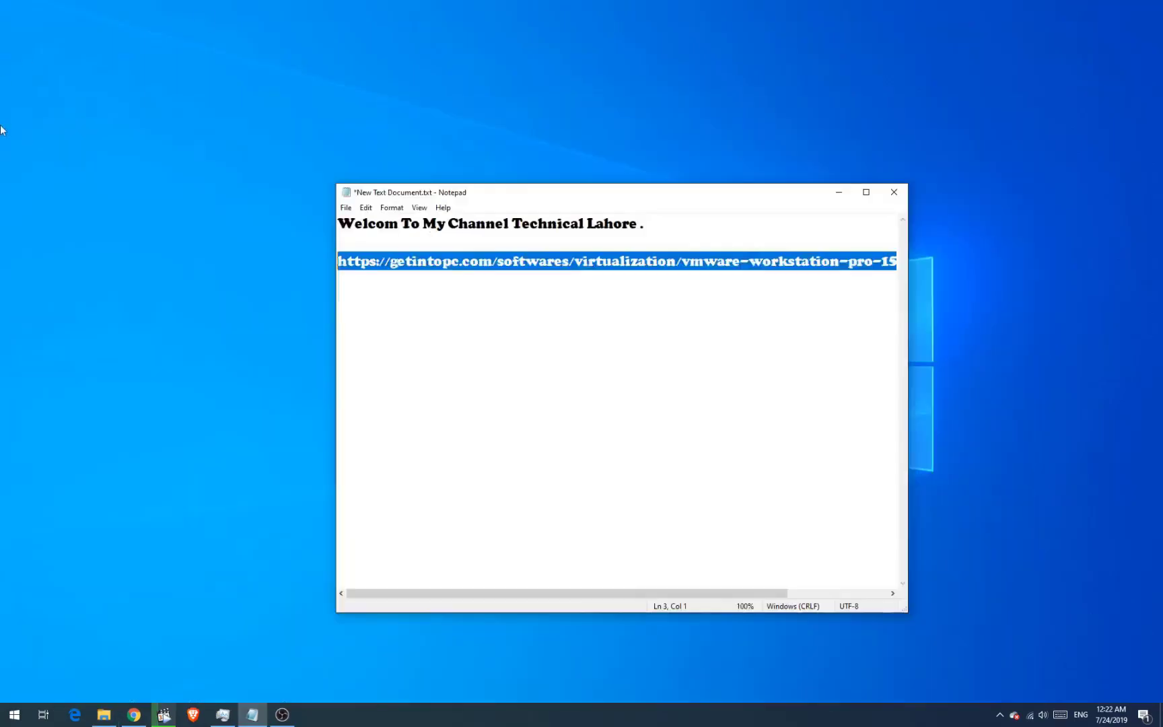
# Switch to a new File Explorer window and open the Compressed folder inside Downloads.
pyautogui.rightClick(107, 717)
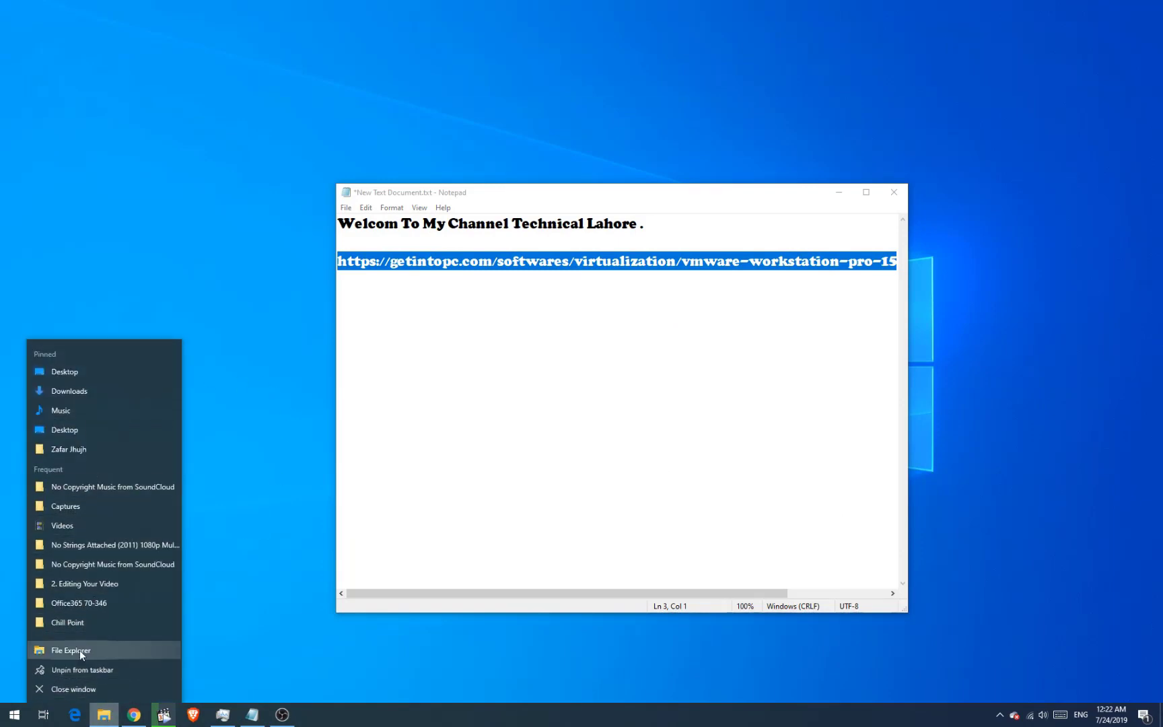
pyautogui.click(271, 589)
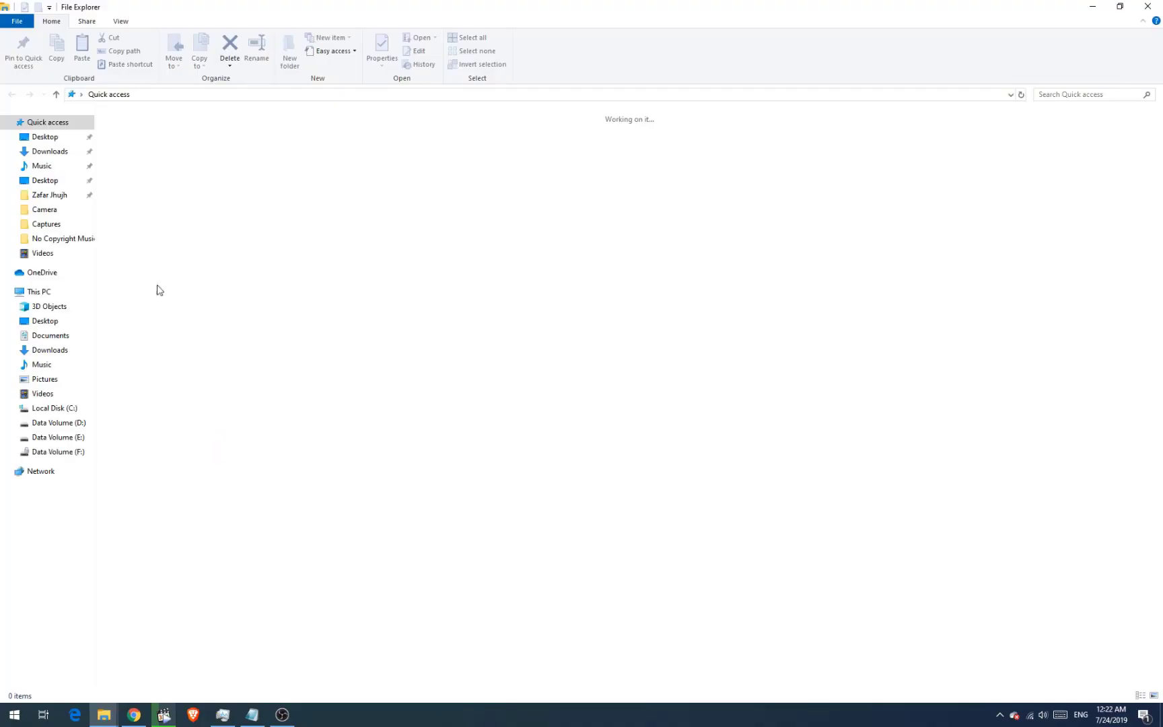
pyautogui.click(54, 353)
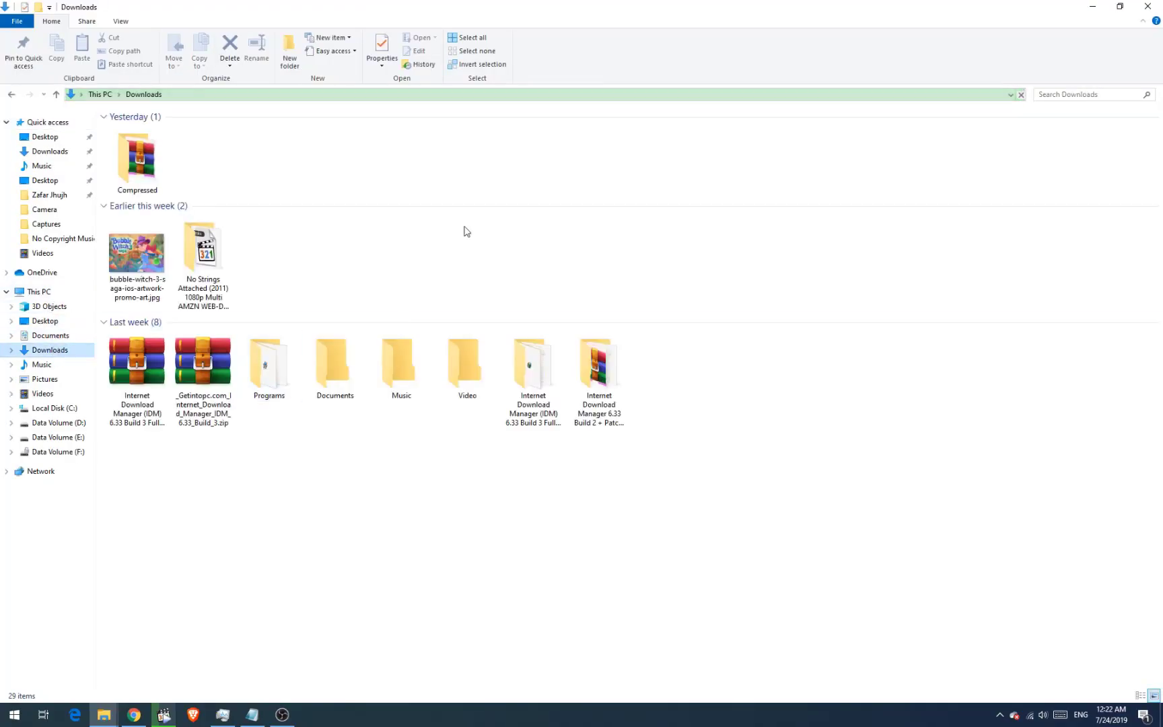
pyautogui.doubleClick(143, 156)
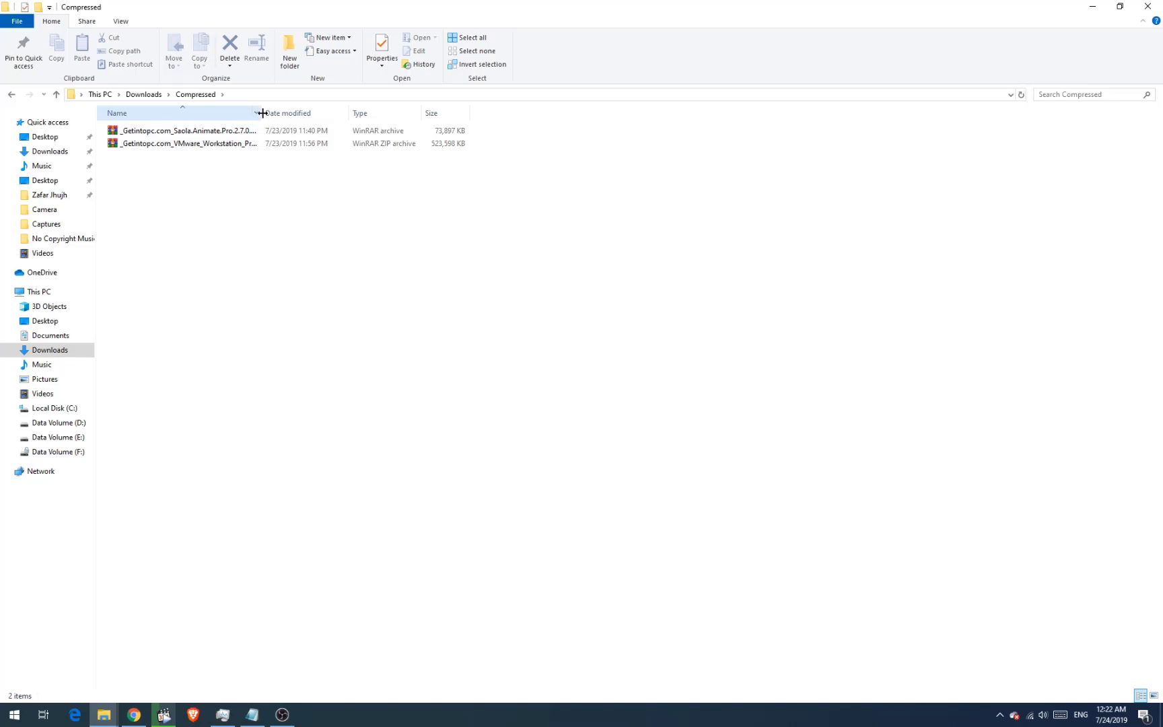
# Extract the _Getintopc.com_VMware_Workstation_Pro_15.0.4_Build_12990004x64.zip archive into a folder of the same name.
pyautogui.moveTo(262, 113); pyautogui.dragTo(380, 113)
pyautogui.click(336, 144)
pyautogui.rightClick(334, 143)
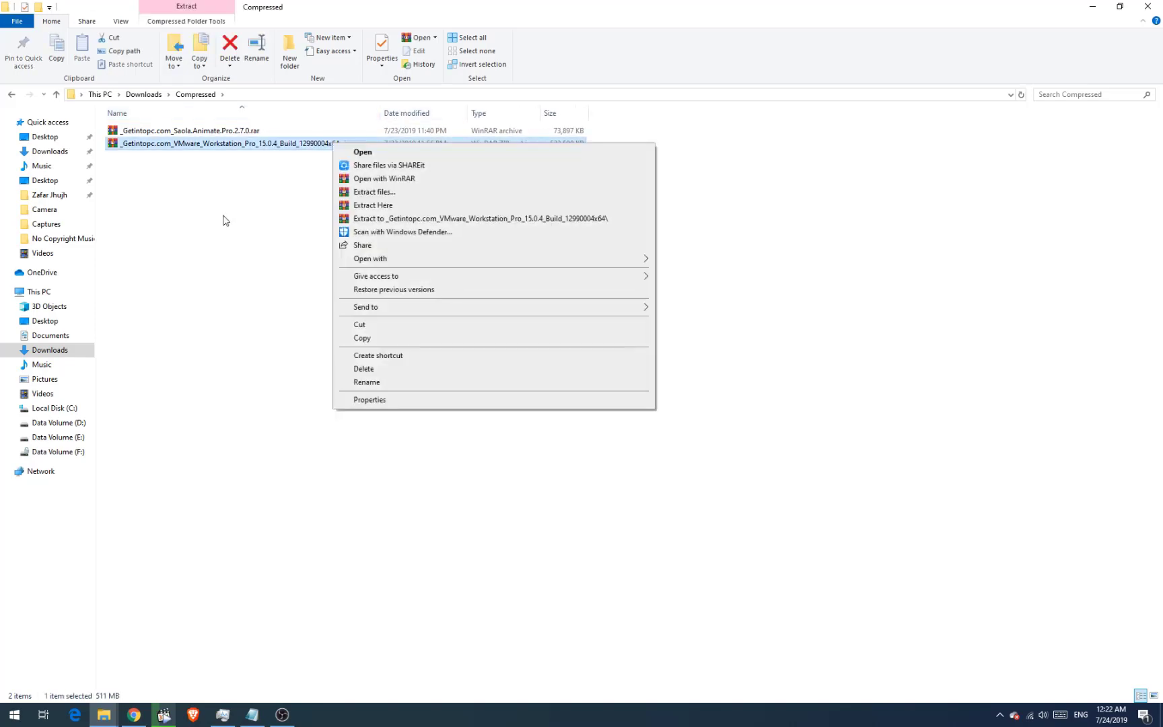
pyautogui.click(459, 220)
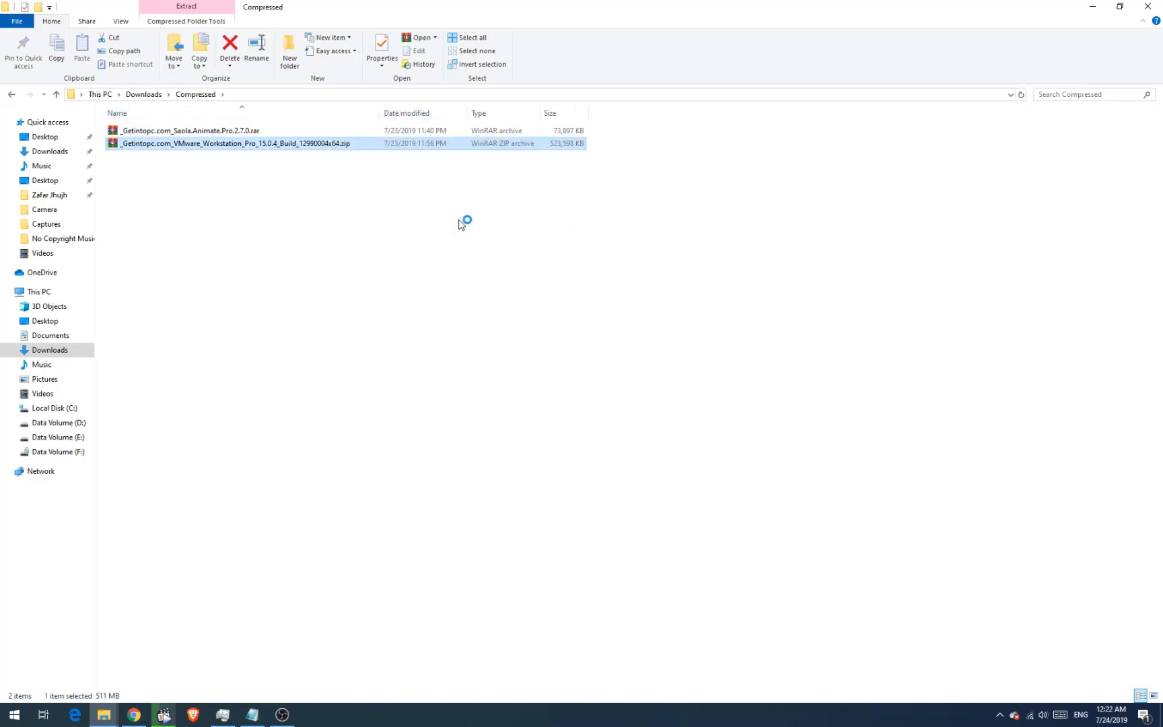
pyautogui.click(1000, 715)
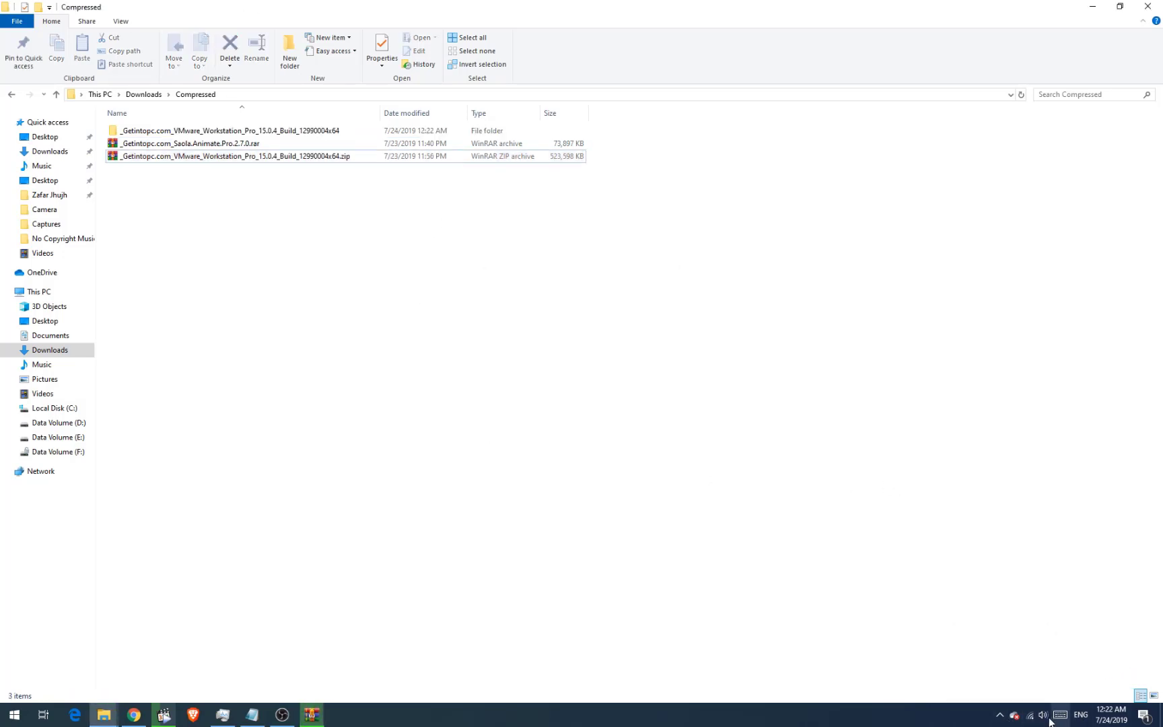
pyautogui.click(1114, 714)
pyautogui.click(1114, 715)
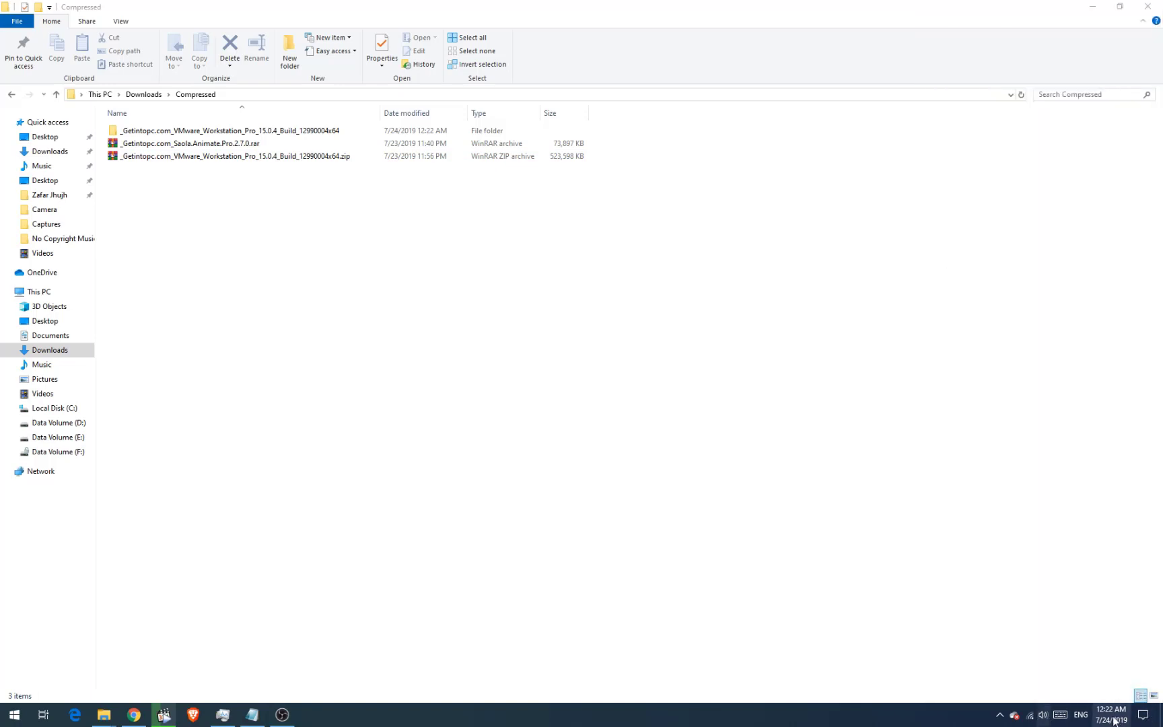
pyautogui.click(1111, 717)
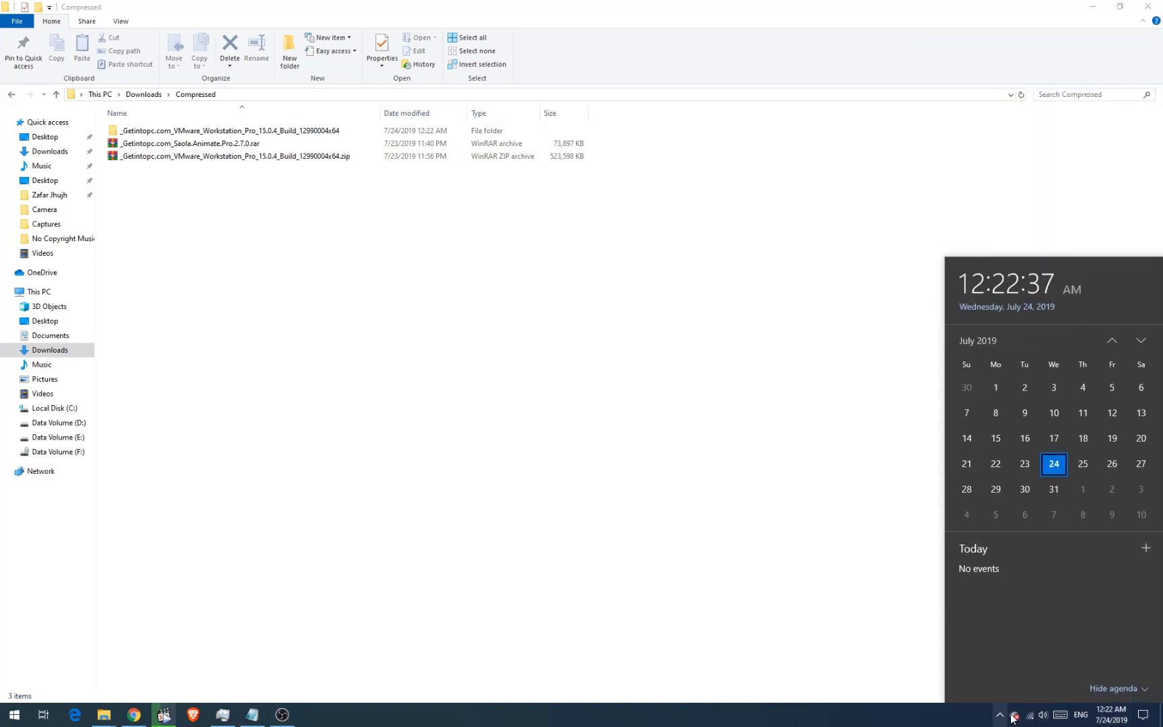
pyautogui.click(999, 715)
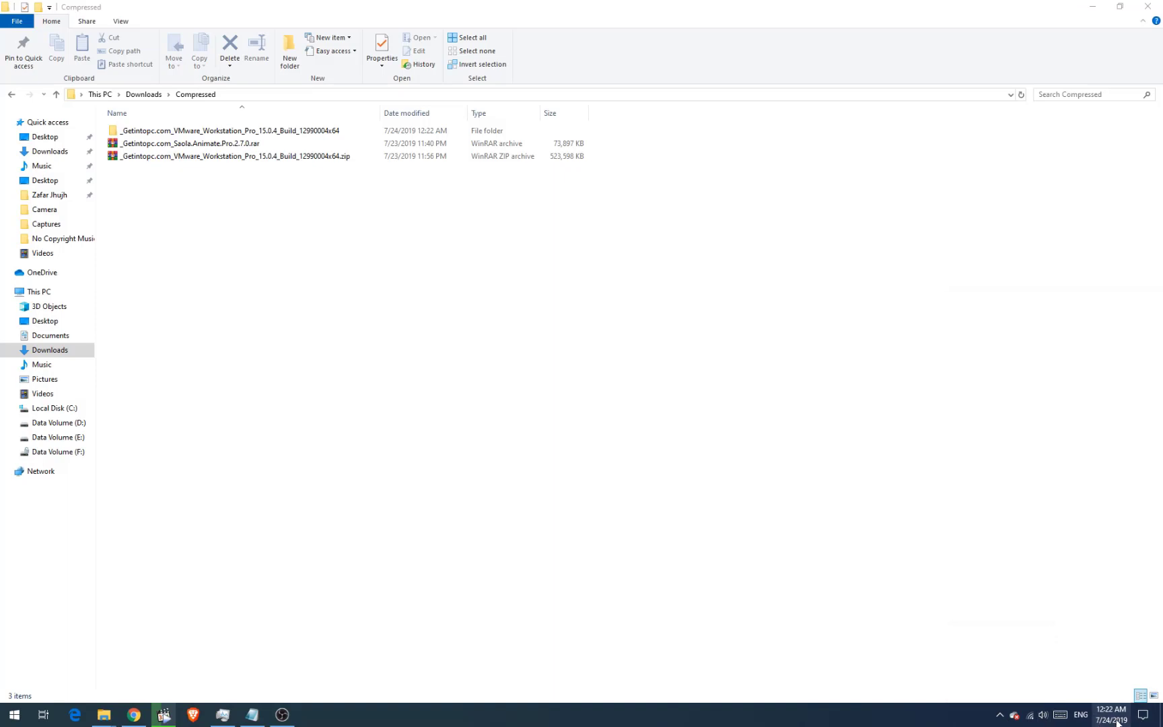
pyautogui.click(1116, 720)
# Switch to Windows Settings and open Virus & threat protection from the Windows Security page of Update & Security.
pyautogui.click(1143, 715)
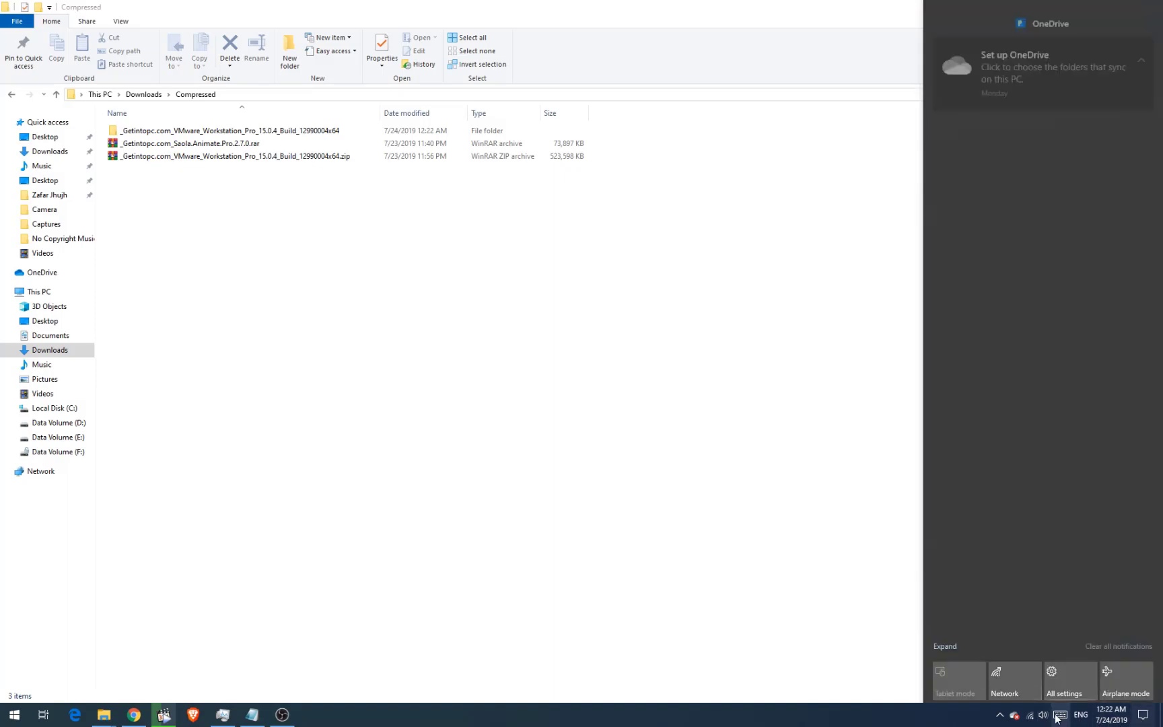
pyautogui.click(1058, 684)
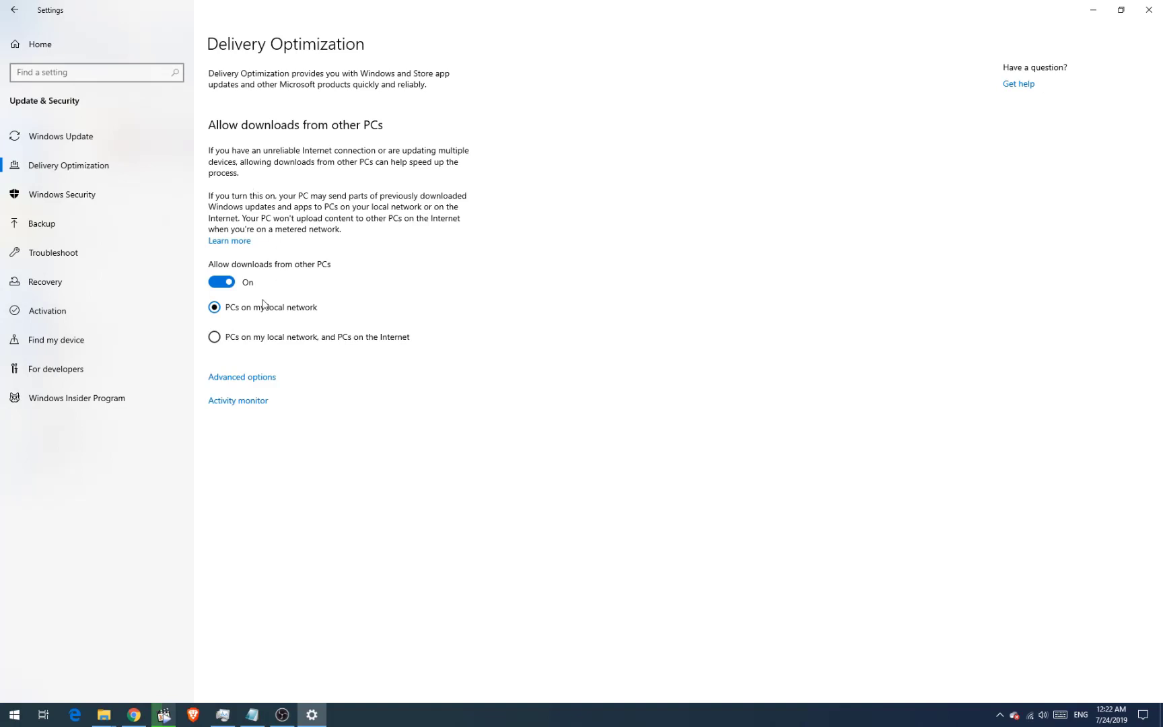
pyautogui.click(89, 138)
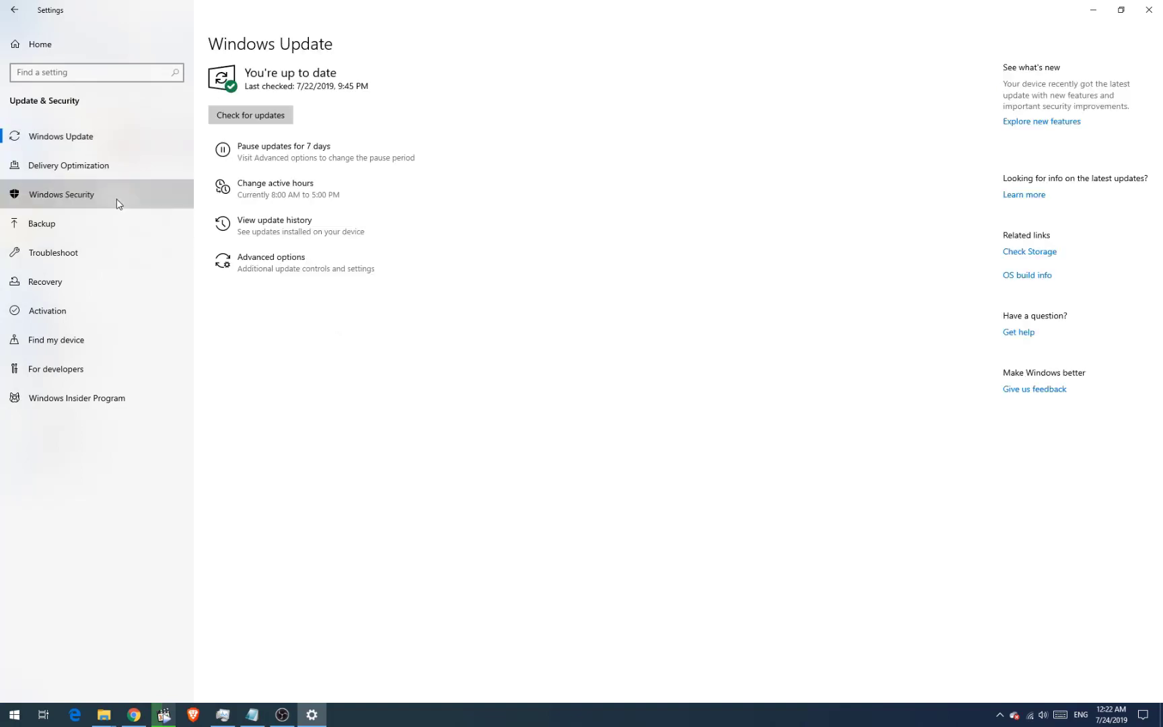
pyautogui.click(116, 199)
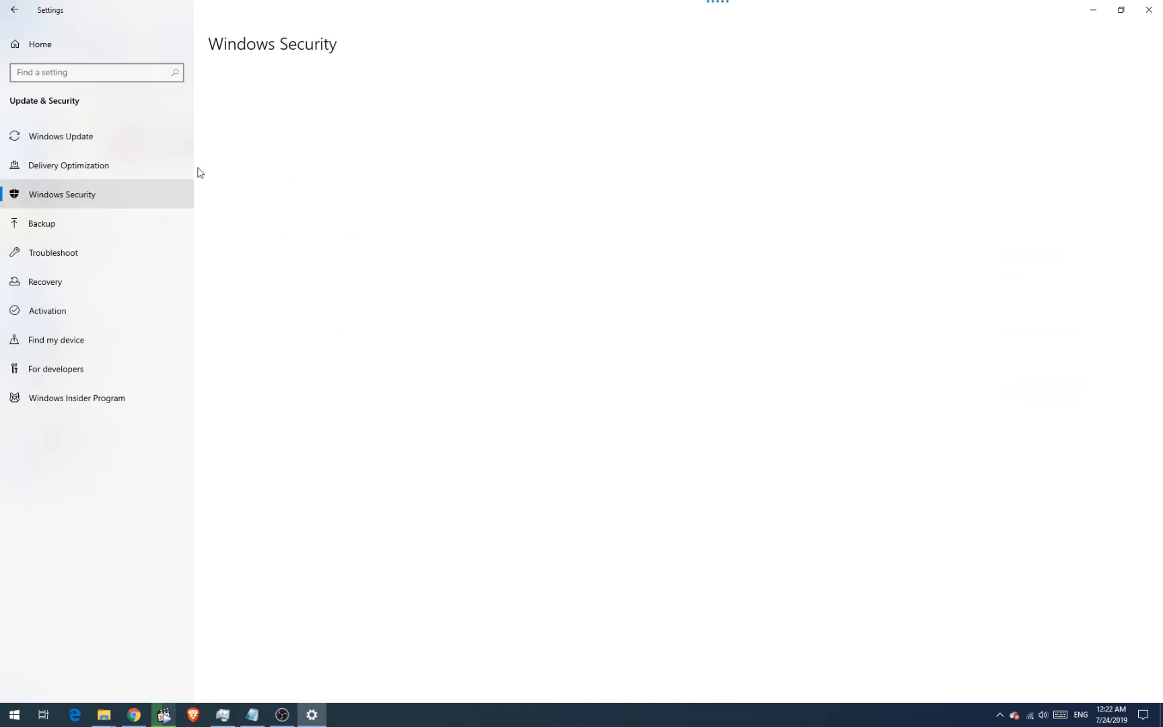
pyautogui.click(272, 172)
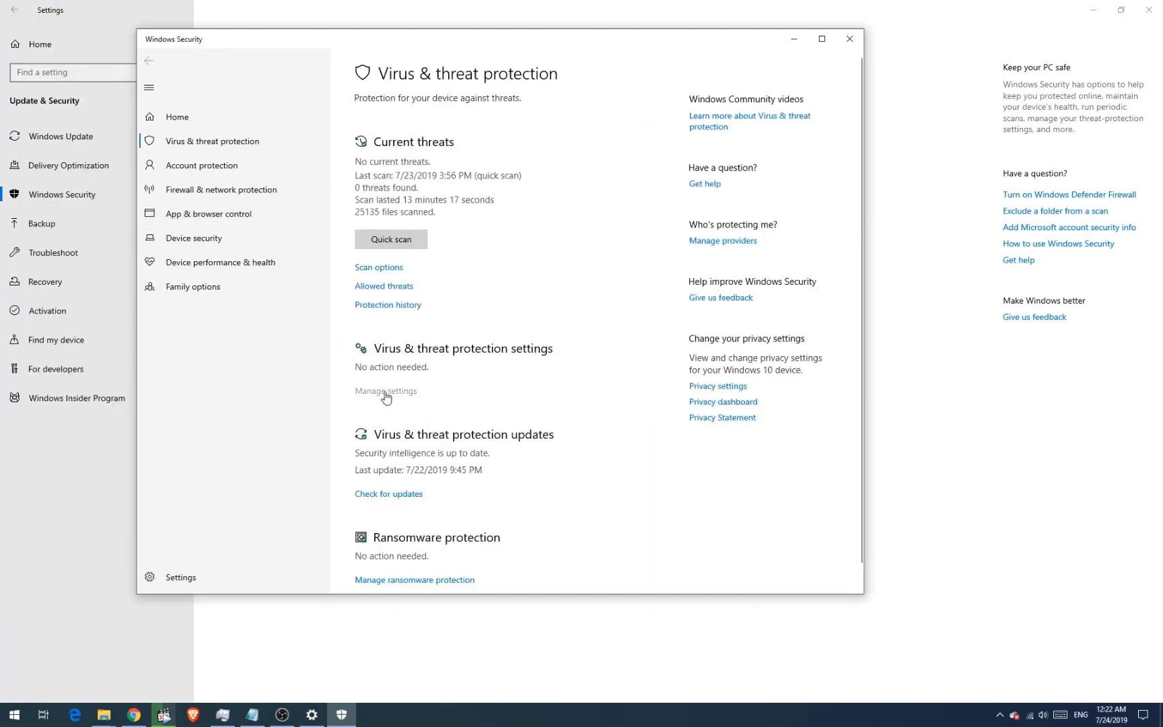
# Turn off Real-time protection in the Virus & threat protection settings, close Windows Security and minimise Settings.
pyautogui.click(386, 397)
pyautogui.click(368, 224)
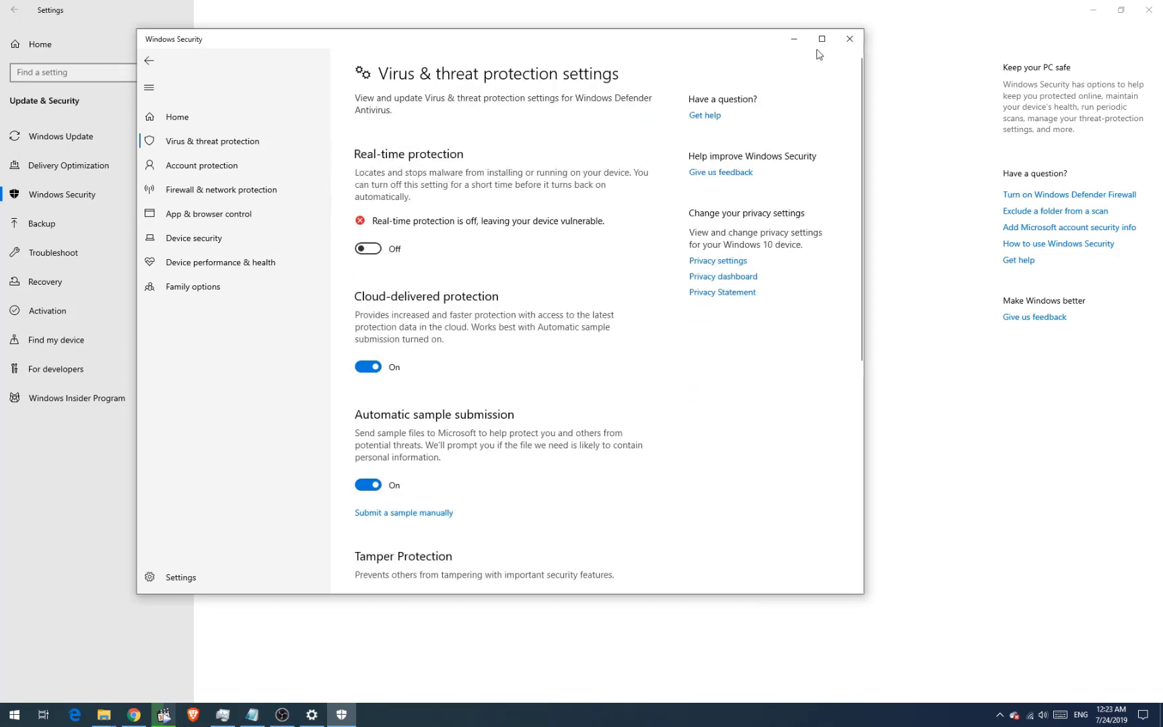
pyautogui.click(849, 38)
pyautogui.click(1093, 9)
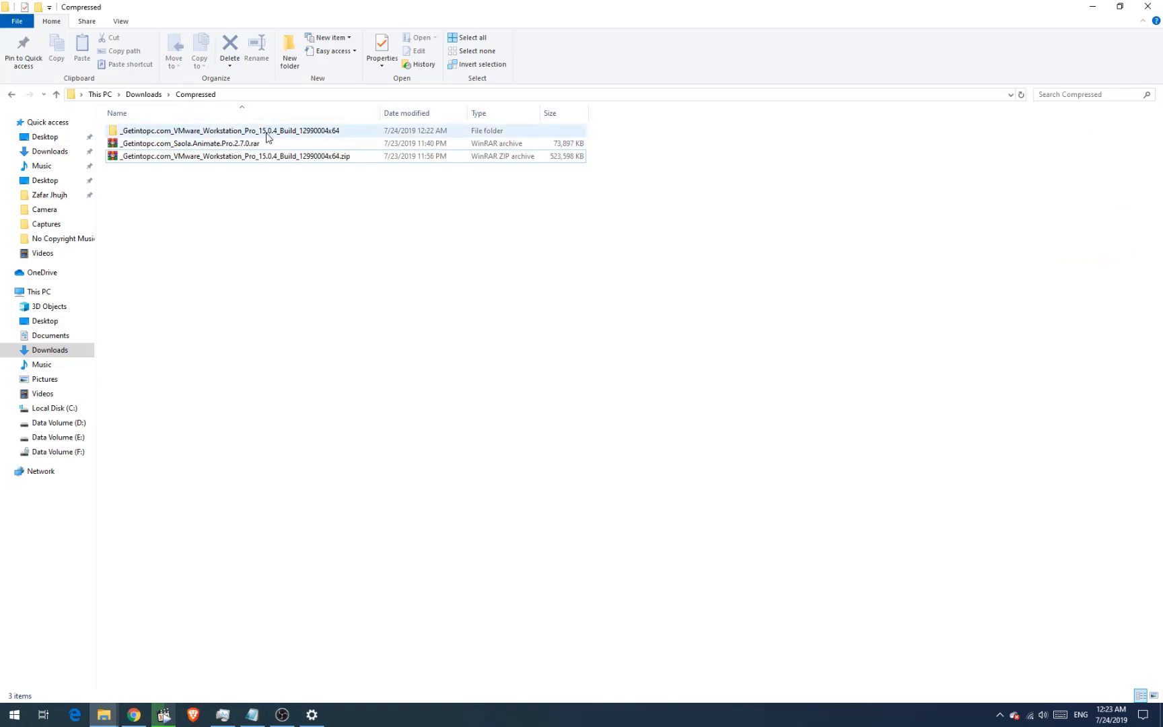
# Dismiss the virus protection notification and refresh the Compressed folder listing.
pyautogui.rightClick(352, 293)
pyautogui.click(382, 342)
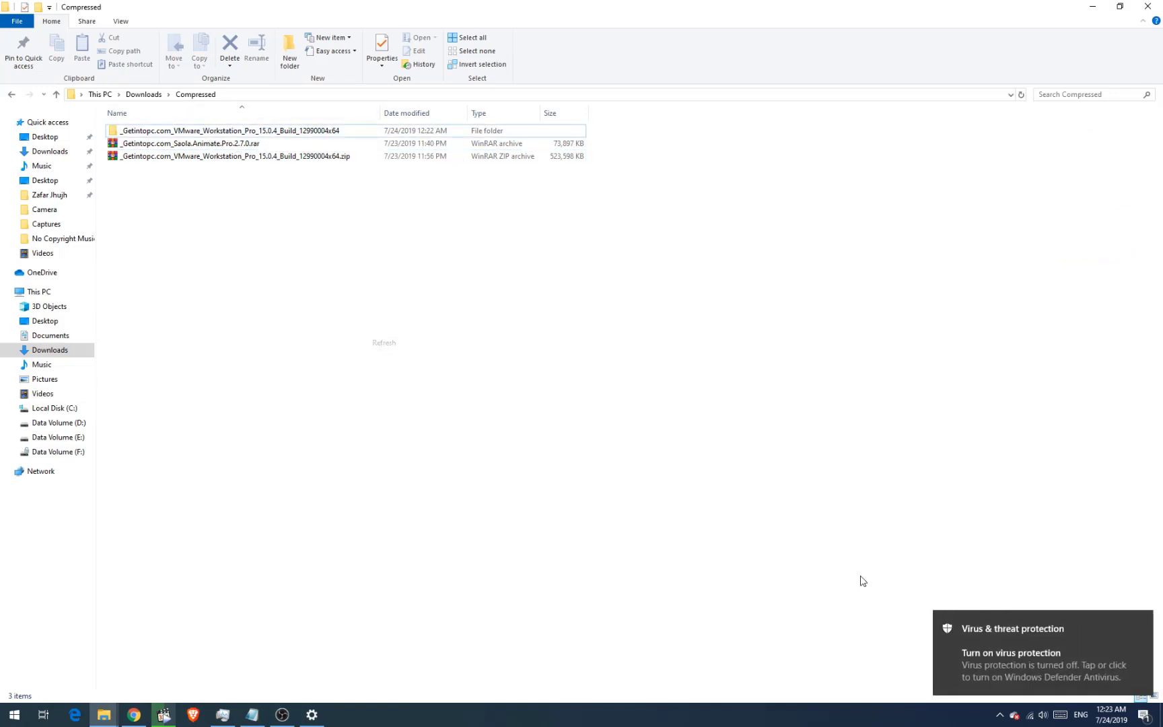
pyautogui.click(1142, 624)
pyautogui.rightClick(329, 315)
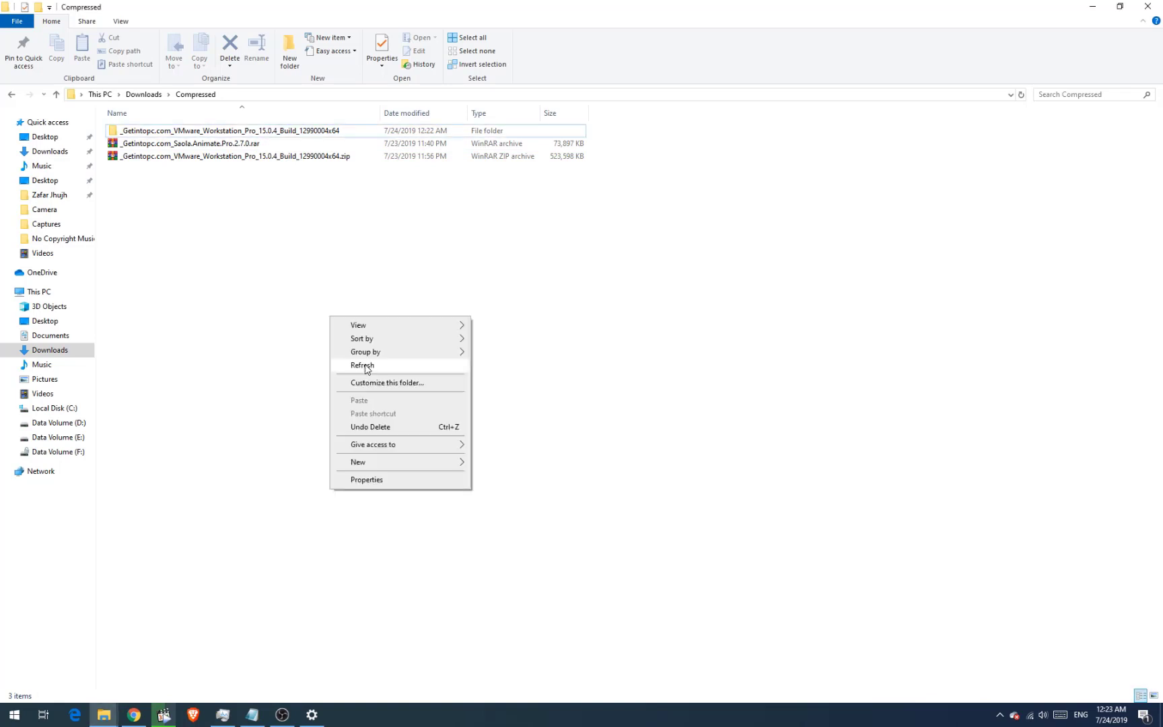
pyautogui.click(363, 366)
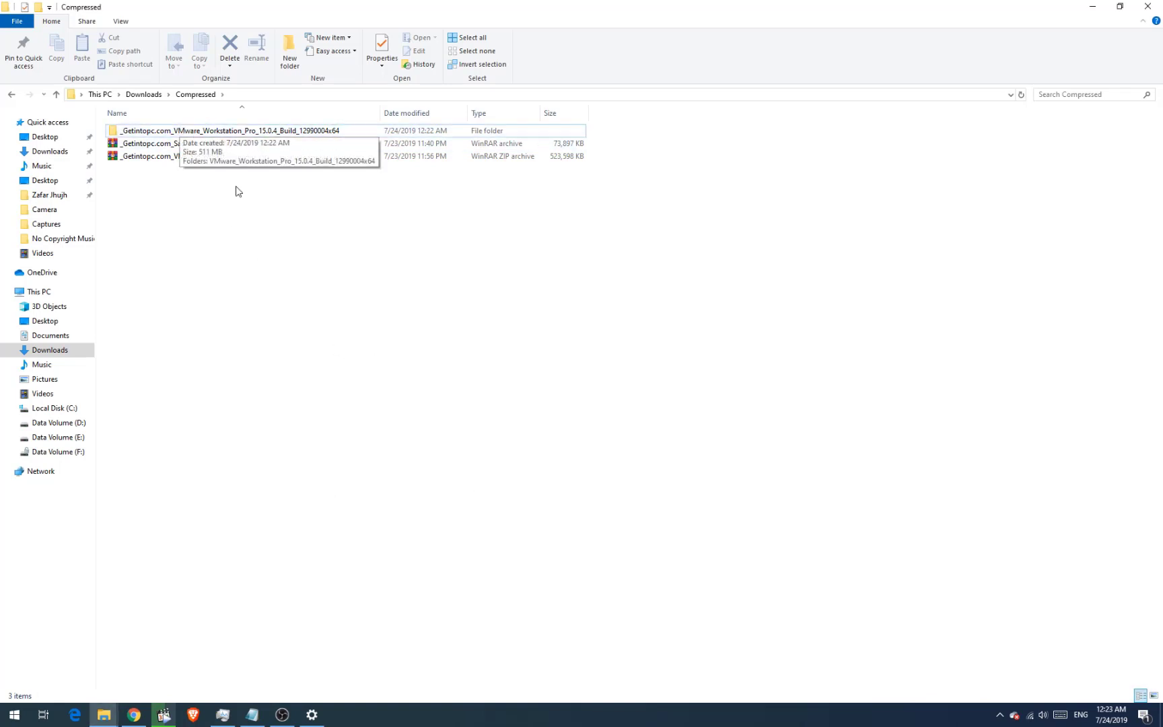
pyautogui.rightClick(246, 214)
pyautogui.click(294, 262)
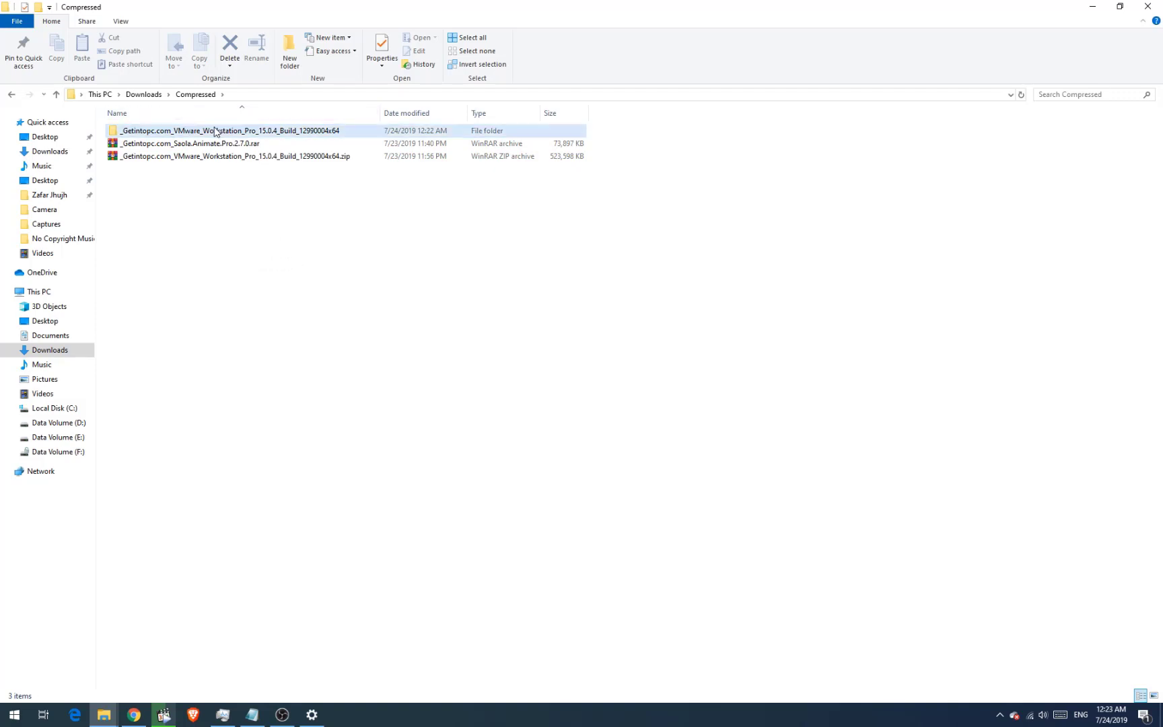
# Open the extracted VMware Workstation Pro folder and its subfolder, and launch the VMware-workstation-full-15.0.4 installer.
pyautogui.moveTo(215, 132)
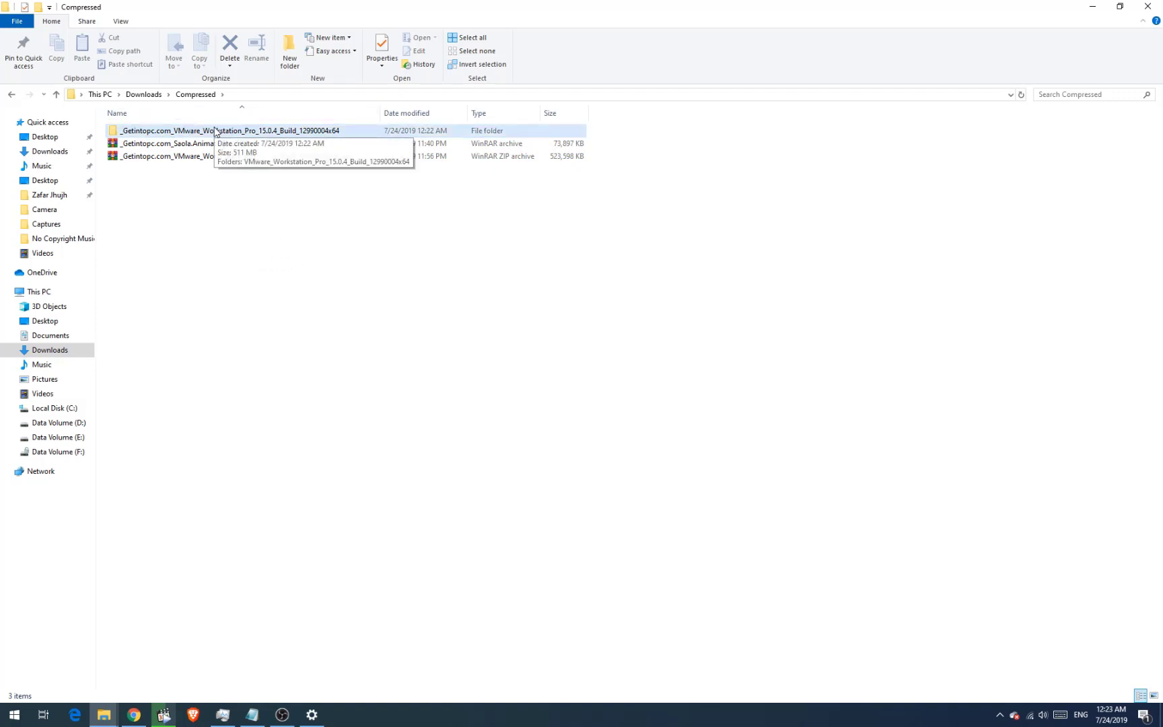
pyautogui.doubleClick(210, 131)
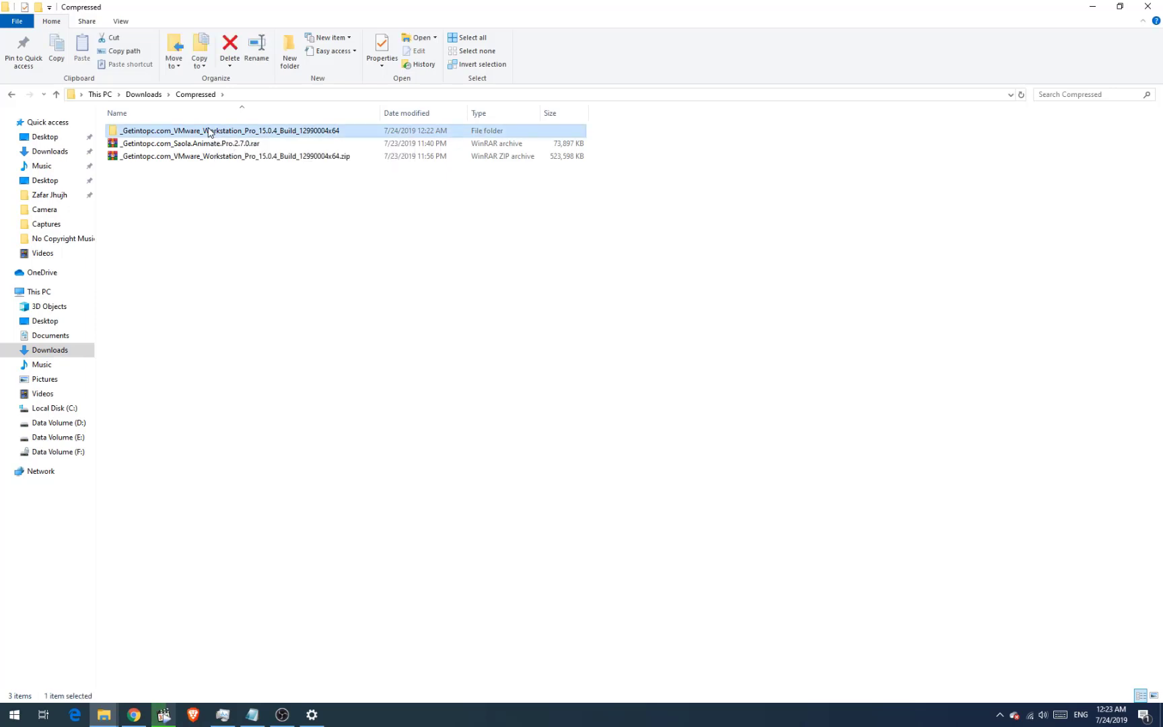
pyautogui.doubleClick(188, 132)
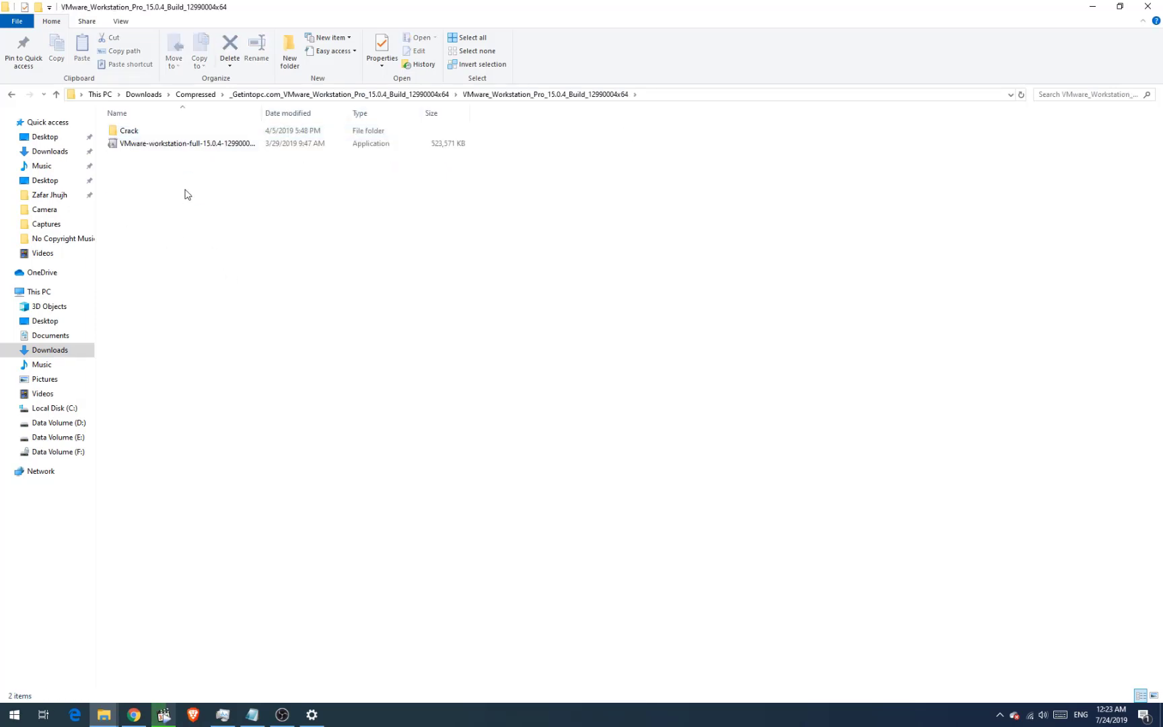
pyautogui.doubleClick(162, 144)
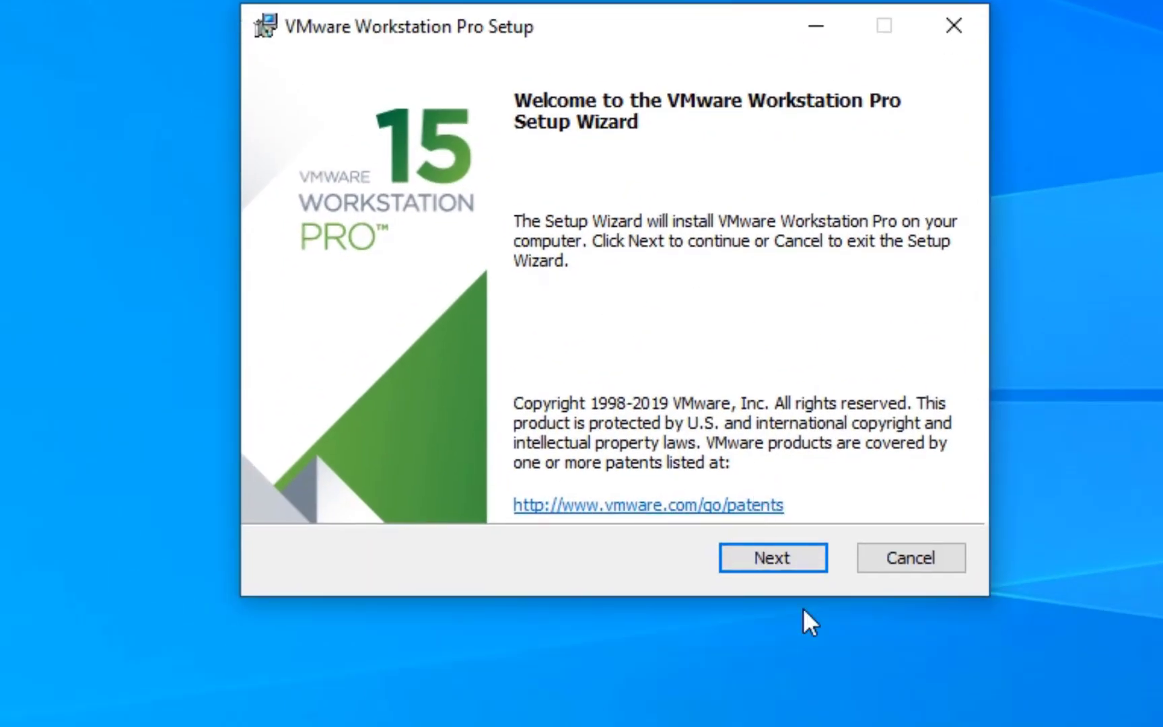
# Begin the setup wizard and accept the terms of the End-User License Agreement.
pyautogui.click(782, 556)
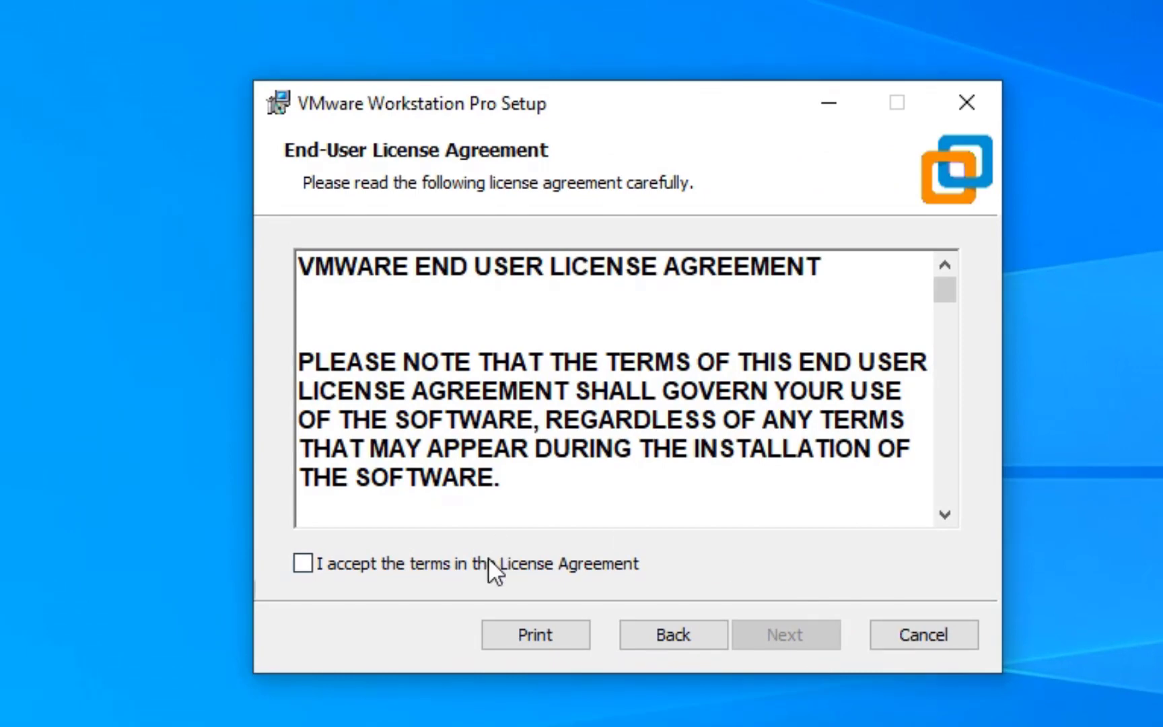
pyautogui.click(487, 559)
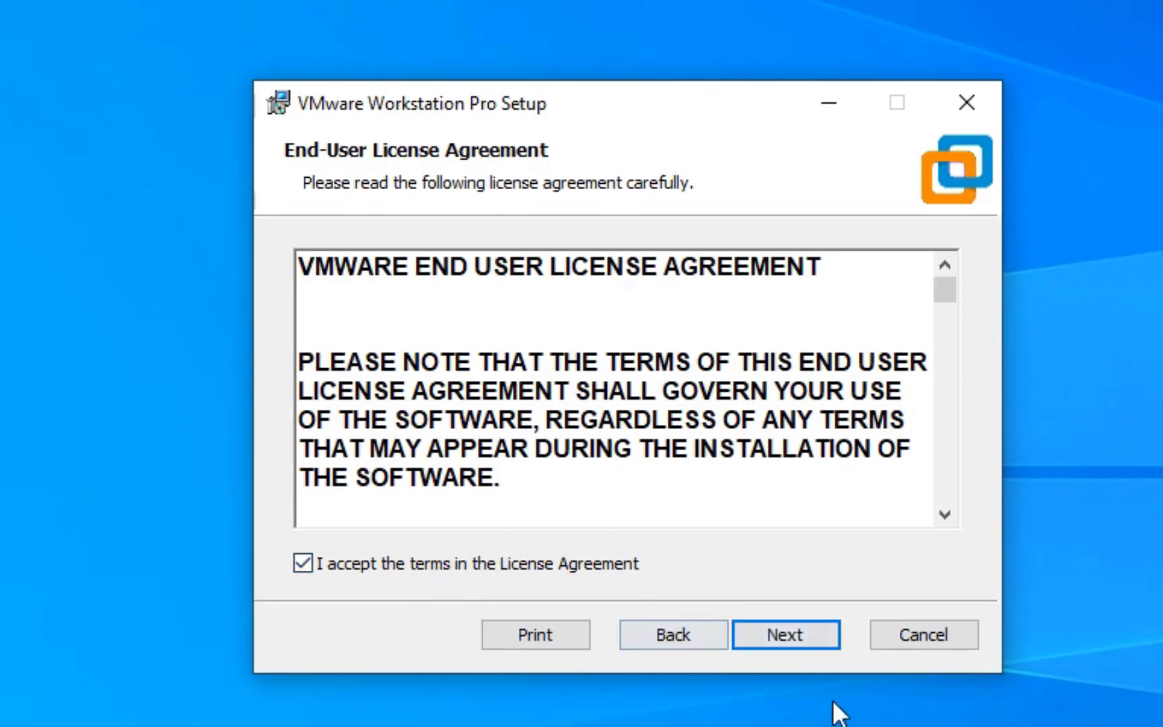
pyautogui.click(780, 639)
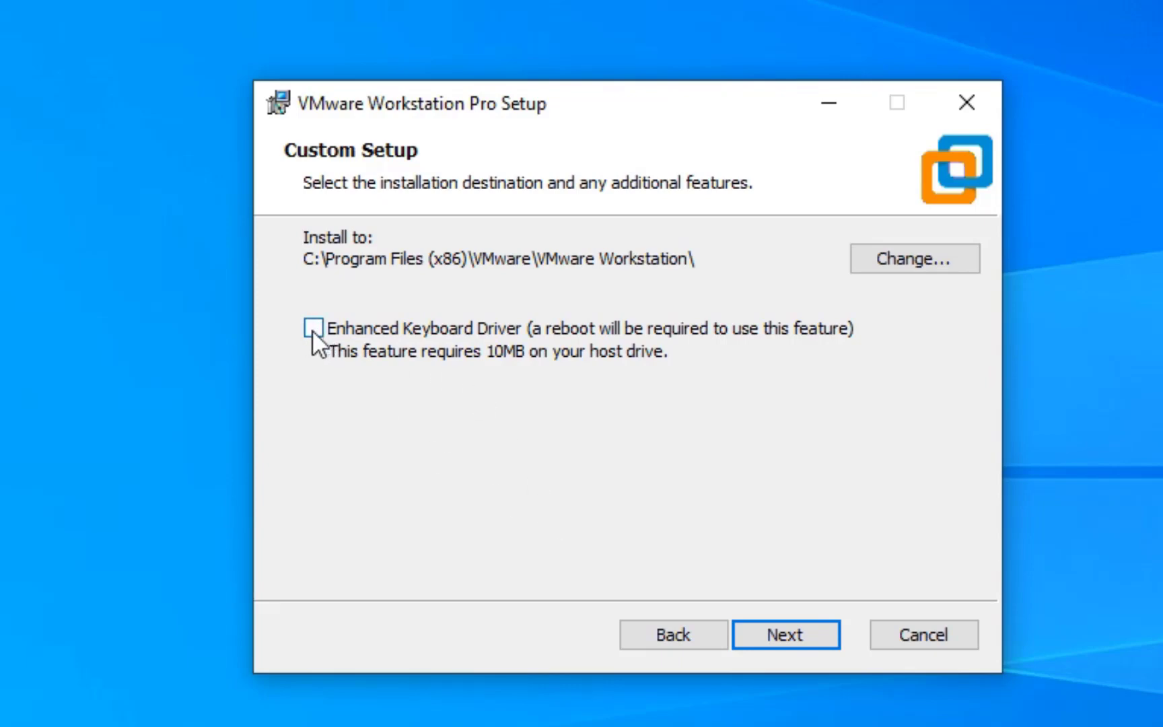
# Keep the default Custom Setup options and disable both the startup update check and the Customer Experience Improvement Program.
pyautogui.click(791, 632)
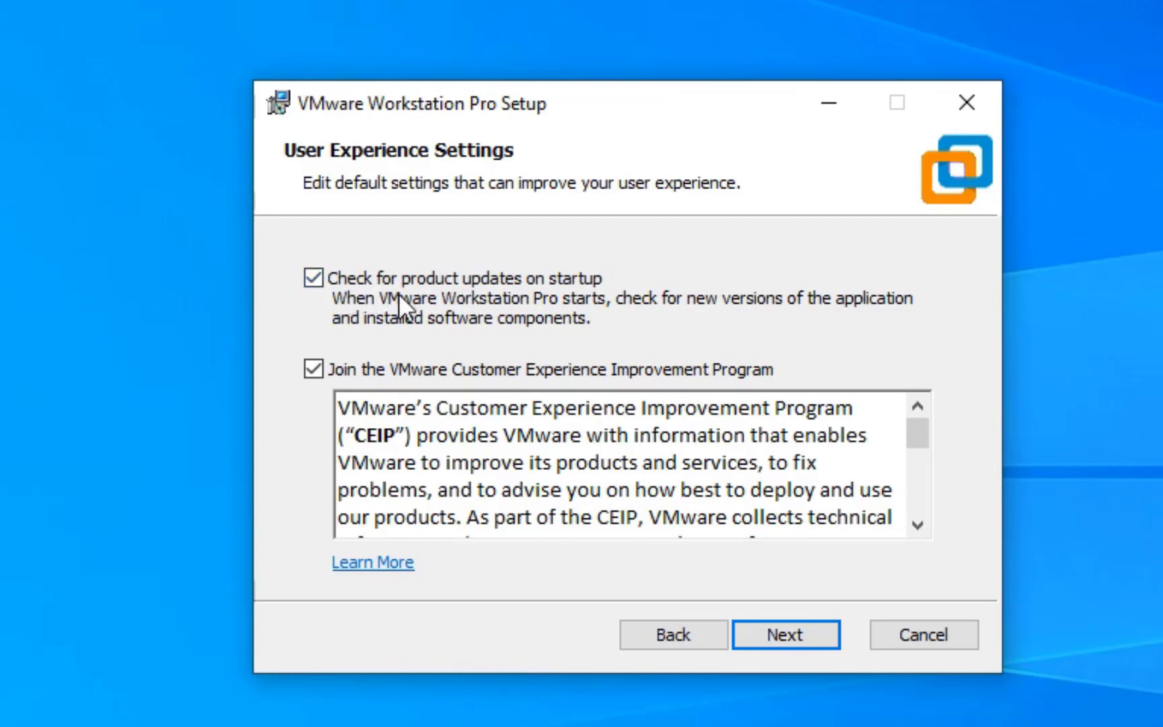
pyautogui.click(313, 276)
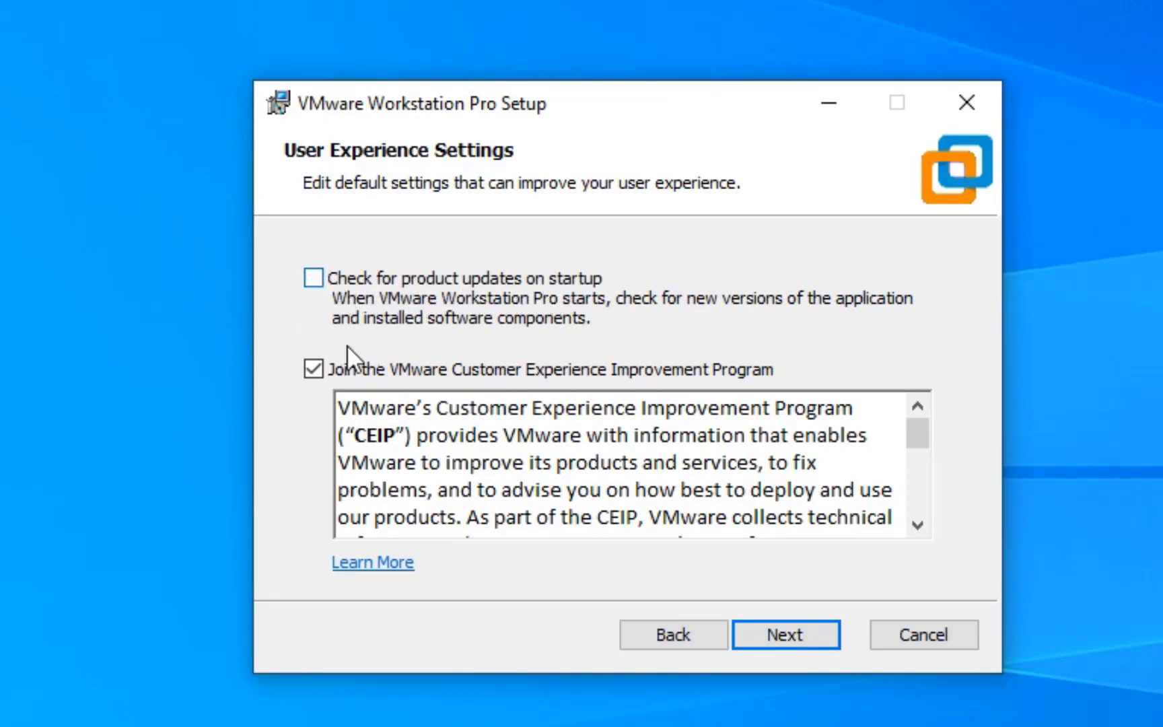
pyautogui.click(315, 372)
pyautogui.click(784, 633)
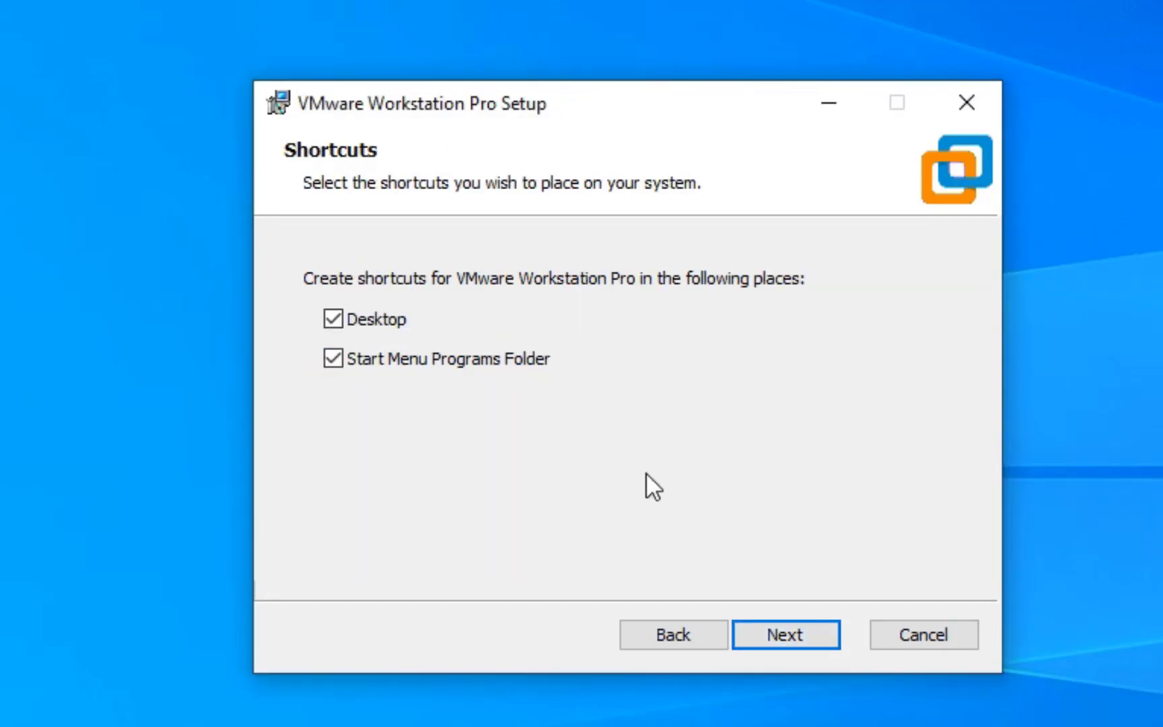
# Keep the Desktop and Start Menu Programs Folder shortcuts, start the installation and reposition the setup window.
pyautogui.click(782, 643)
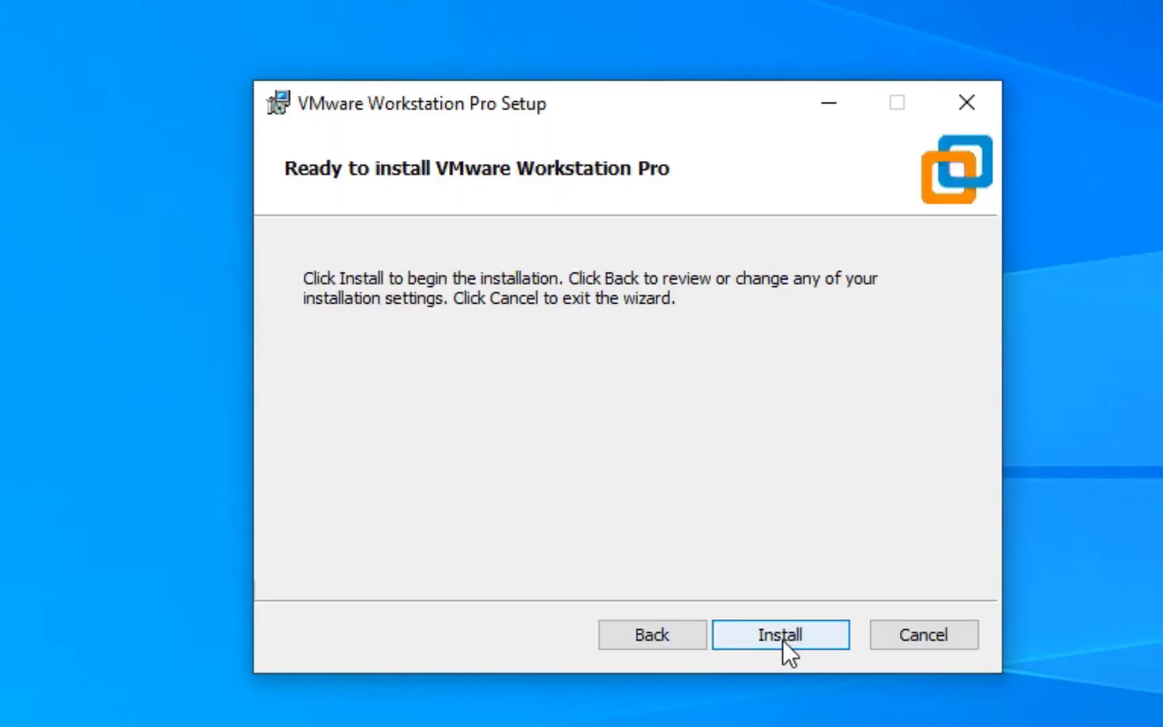
pyautogui.click(782, 639)
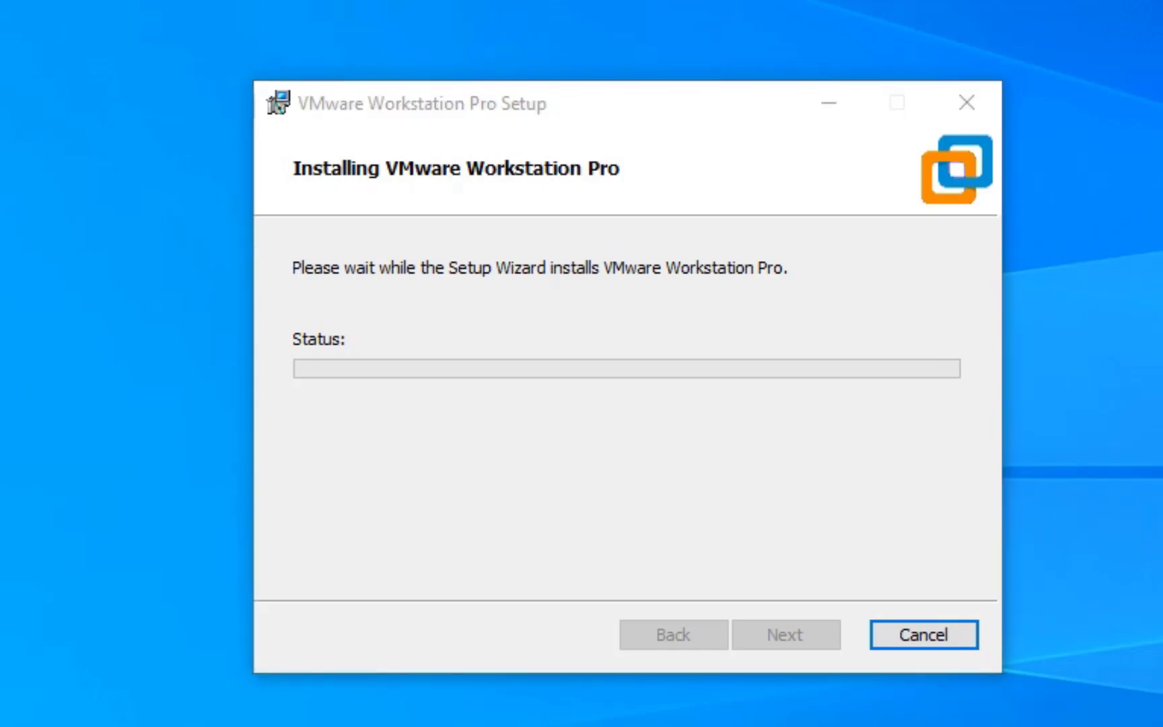
pyautogui.moveTo(392, 103); pyautogui.dragTo(441, 255)
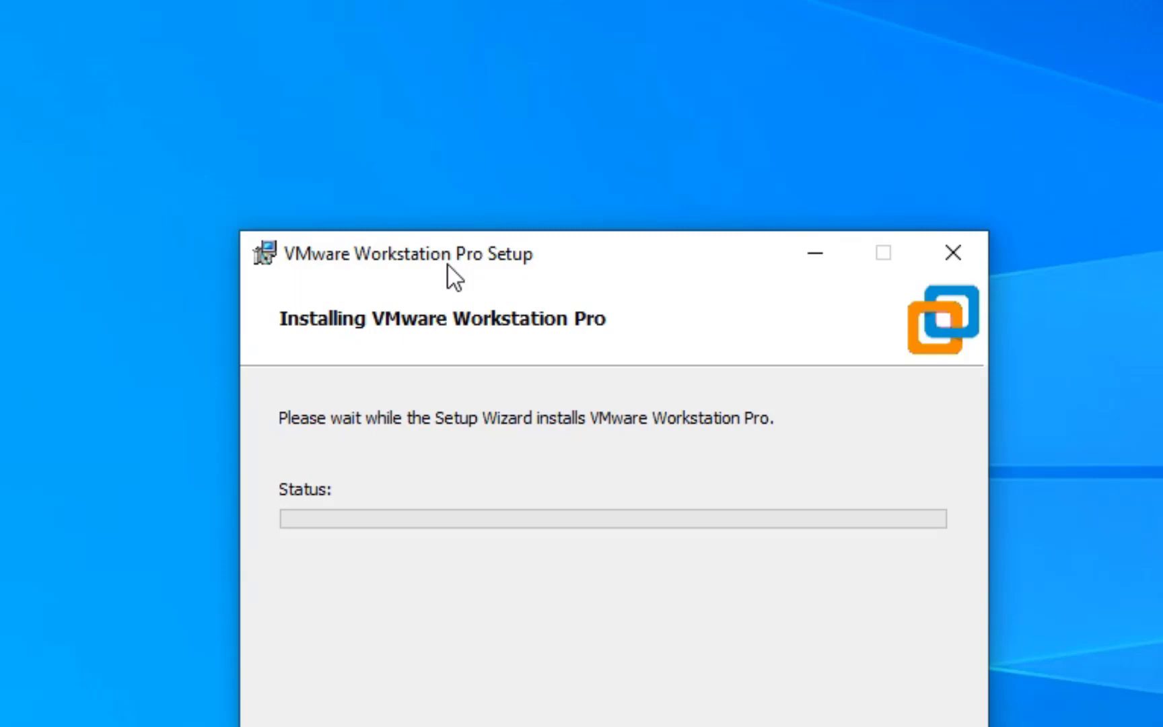
pyautogui.moveTo(449, 261); pyautogui.dragTo(418, 209)
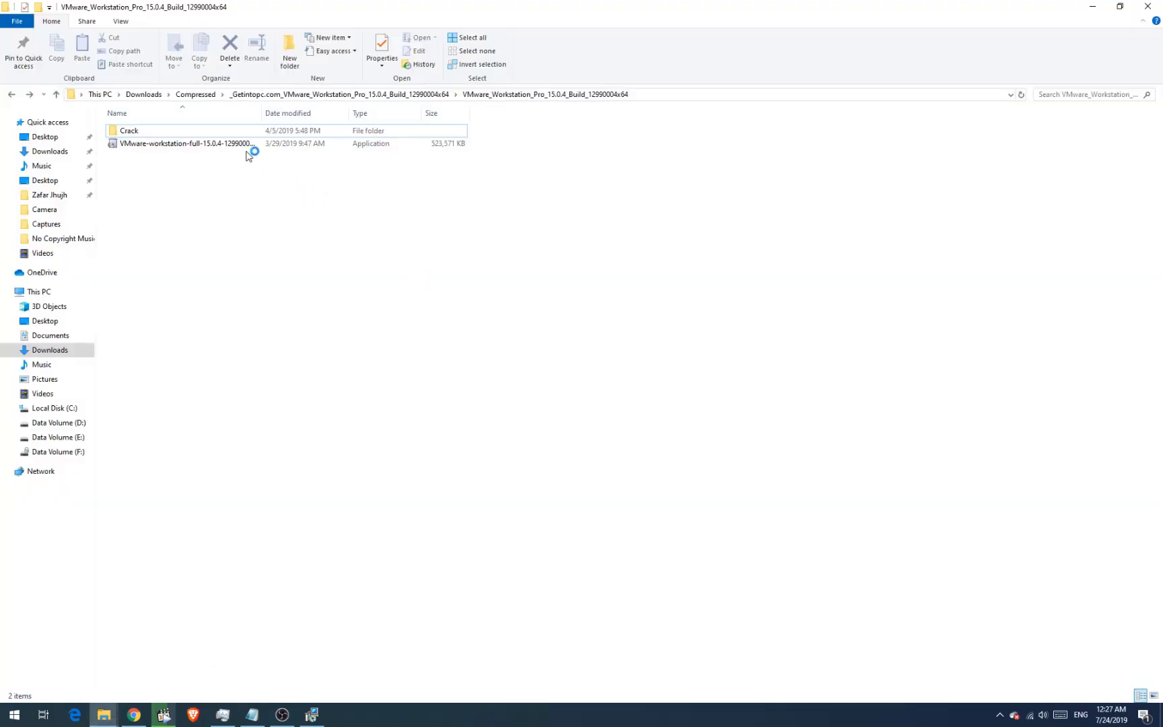
# Switch to File Explorer, open the Crack folder and read its Readme.txt file.
pyautogui.doubleClick(237, 133)
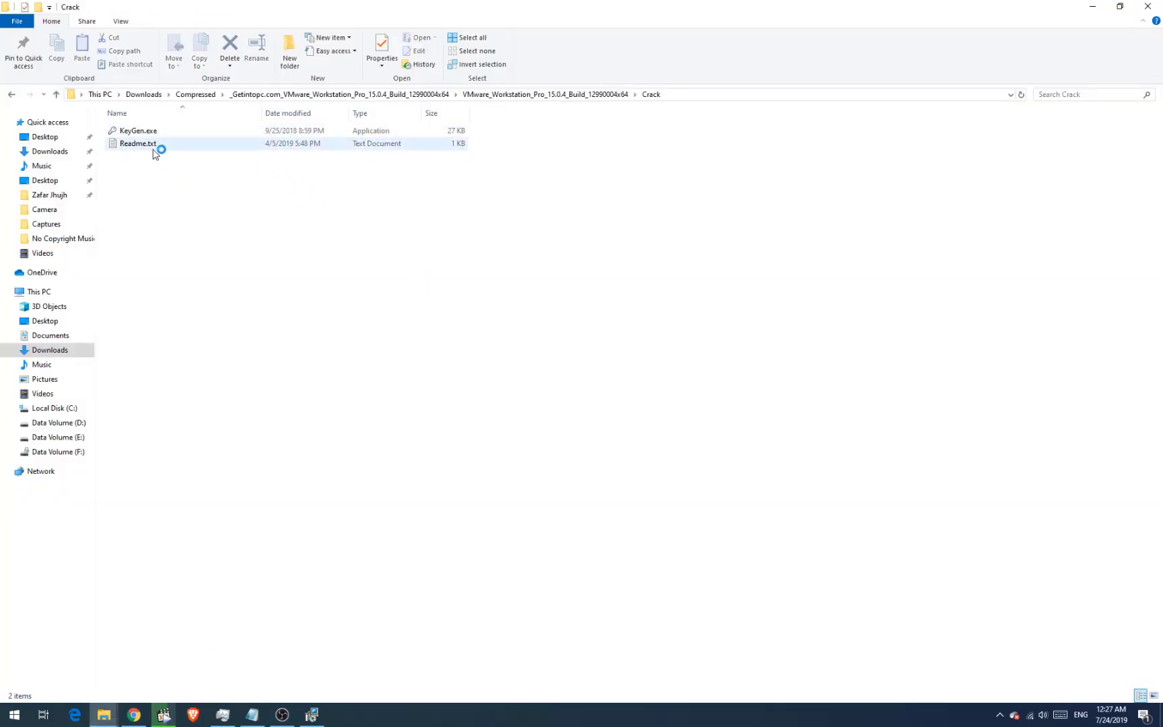
pyautogui.doubleClick(155, 145)
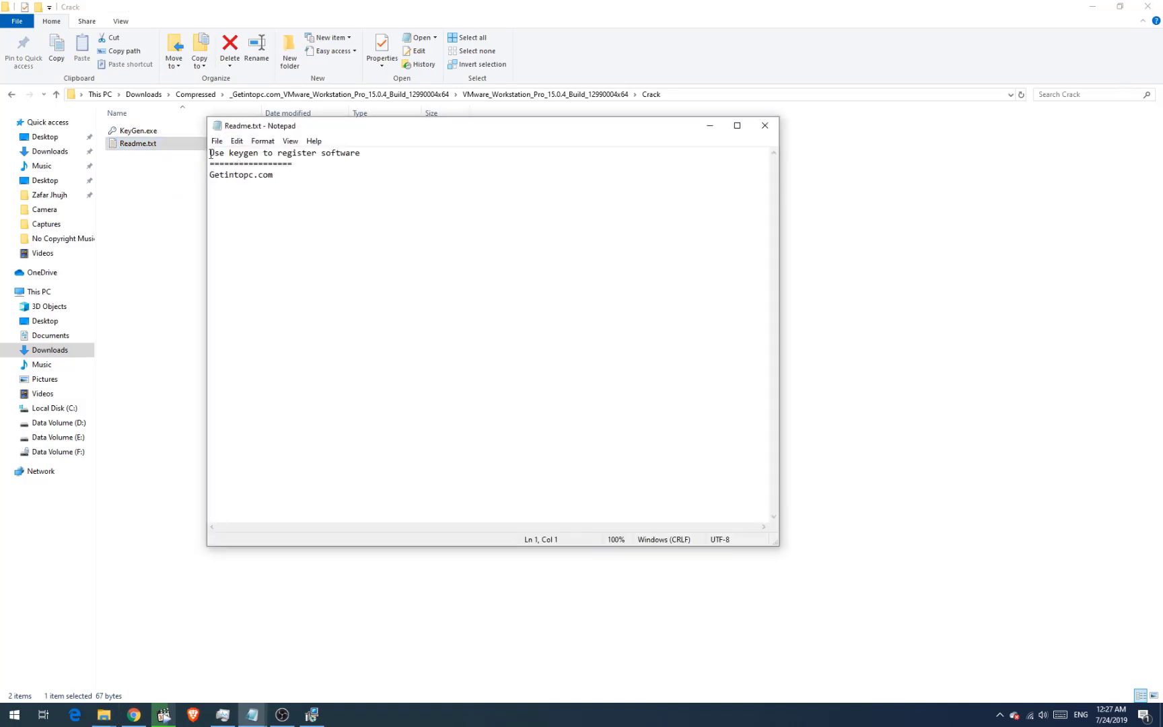
pyautogui.moveTo(211, 154); pyautogui.dragTo(371, 154)
pyautogui.click(384, 182)
# Minimise the File Explorer window, refresh the desktop and minimise the Readme.txt window to return to the setup wizard.
pyautogui.click(1094, 10)
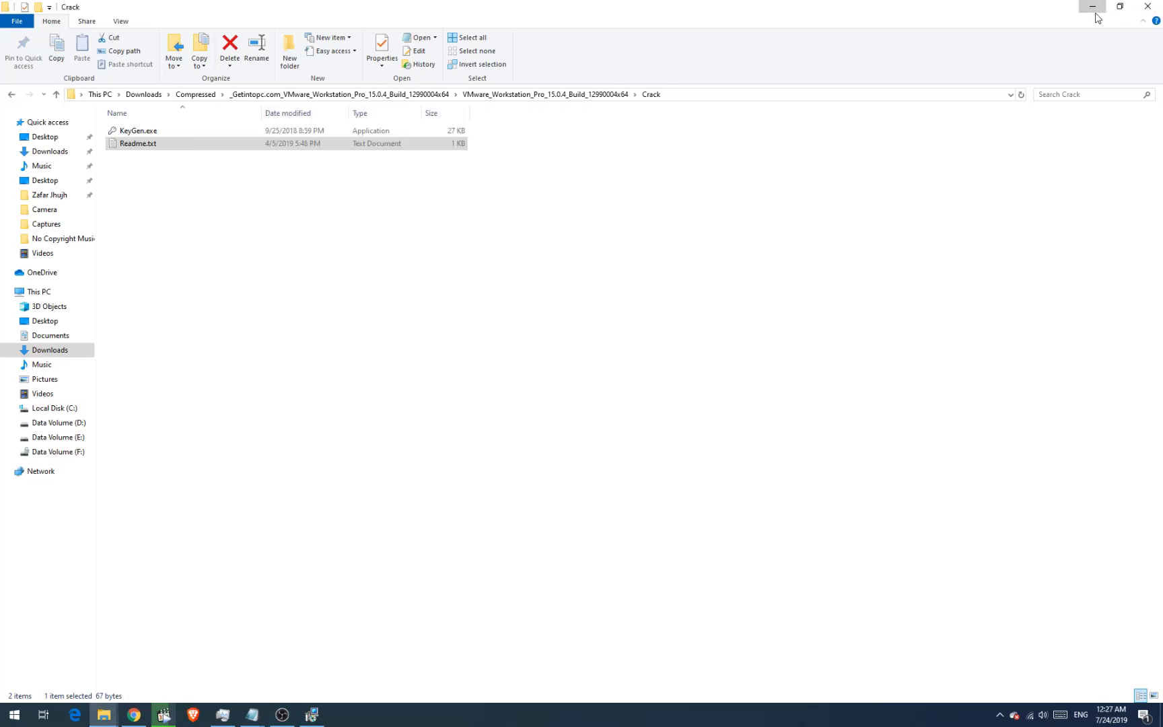
pyautogui.click(1095, 12)
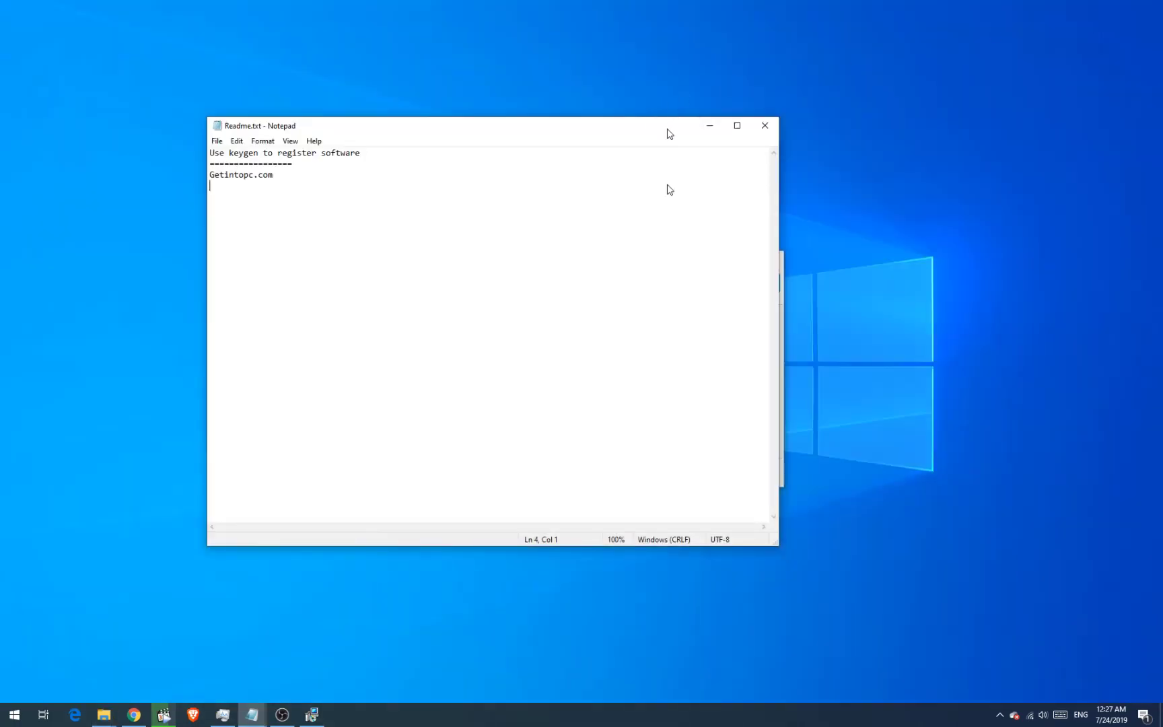
pyautogui.moveTo(669, 131); pyautogui.dragTo(735, 180)
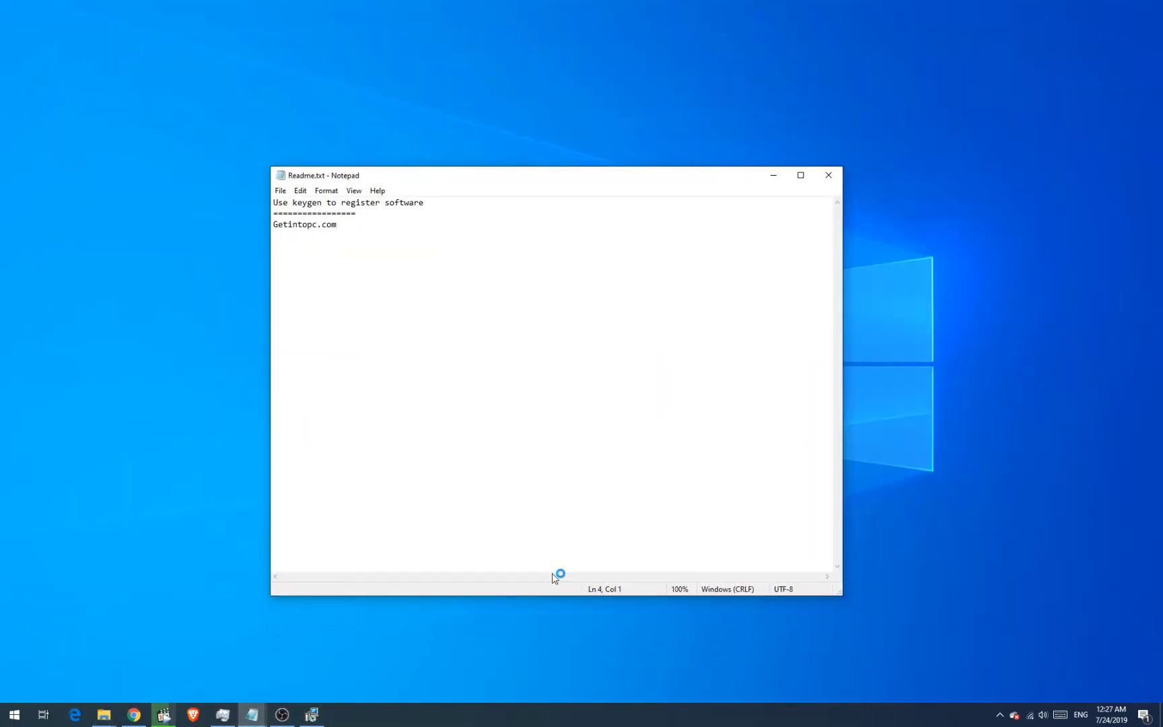
pyautogui.rightClick(929, 251)
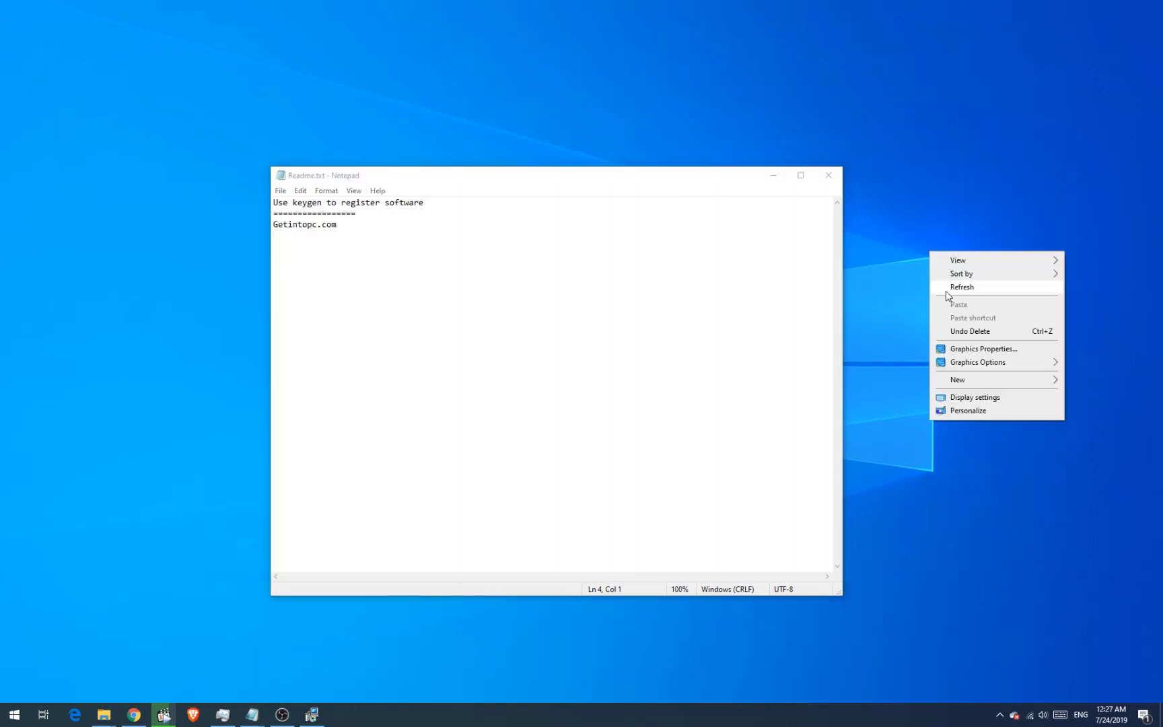
pyautogui.click(947, 290)
pyautogui.click(608, 182)
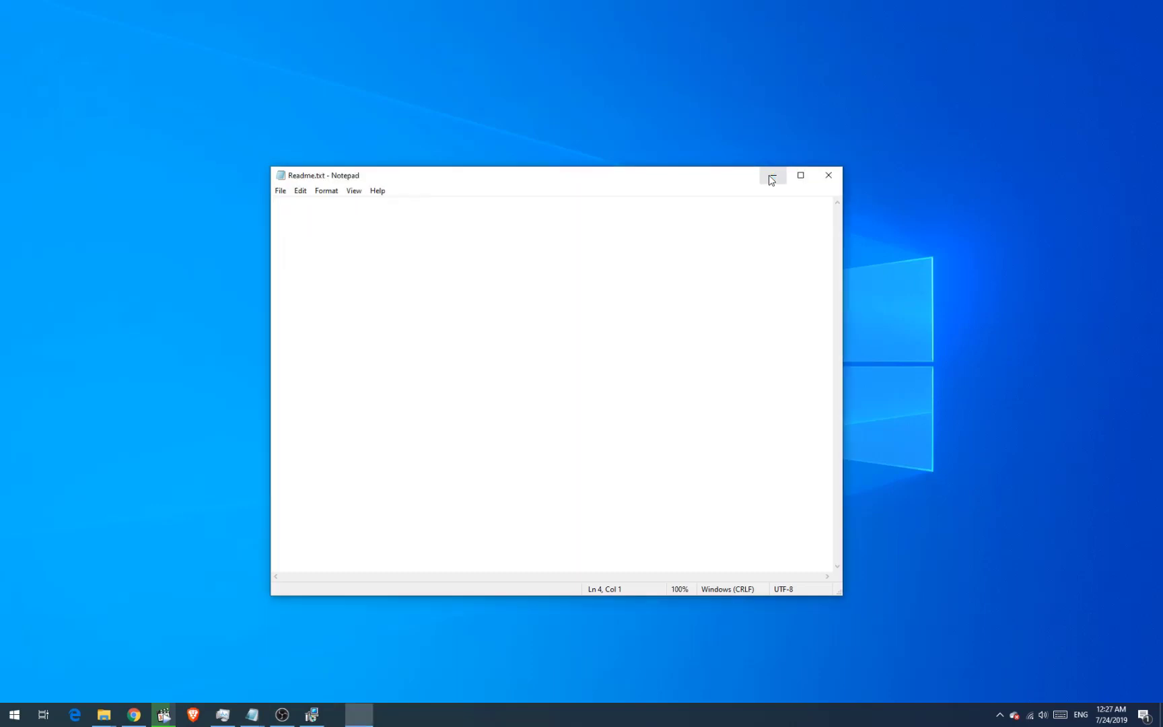
pyautogui.click(772, 176)
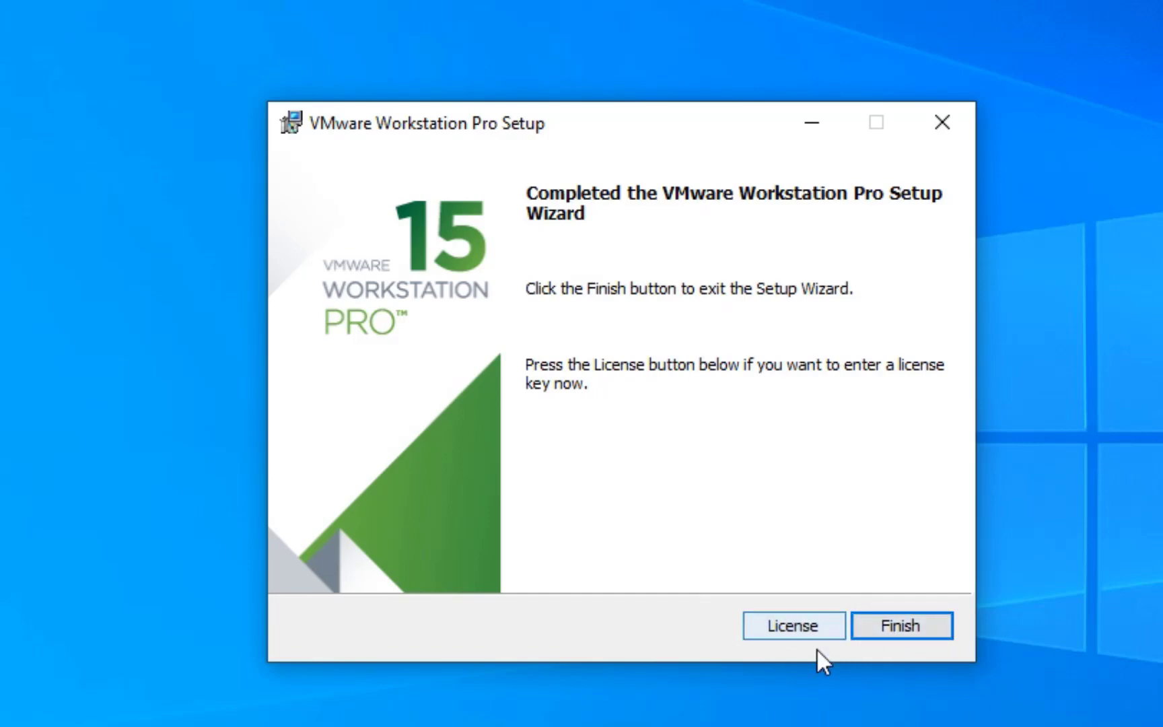
# Open the wizard's license key entry page, switch to the Crack folder in File Explorer and run KeyGen.exe.
pyautogui.click(783, 635)
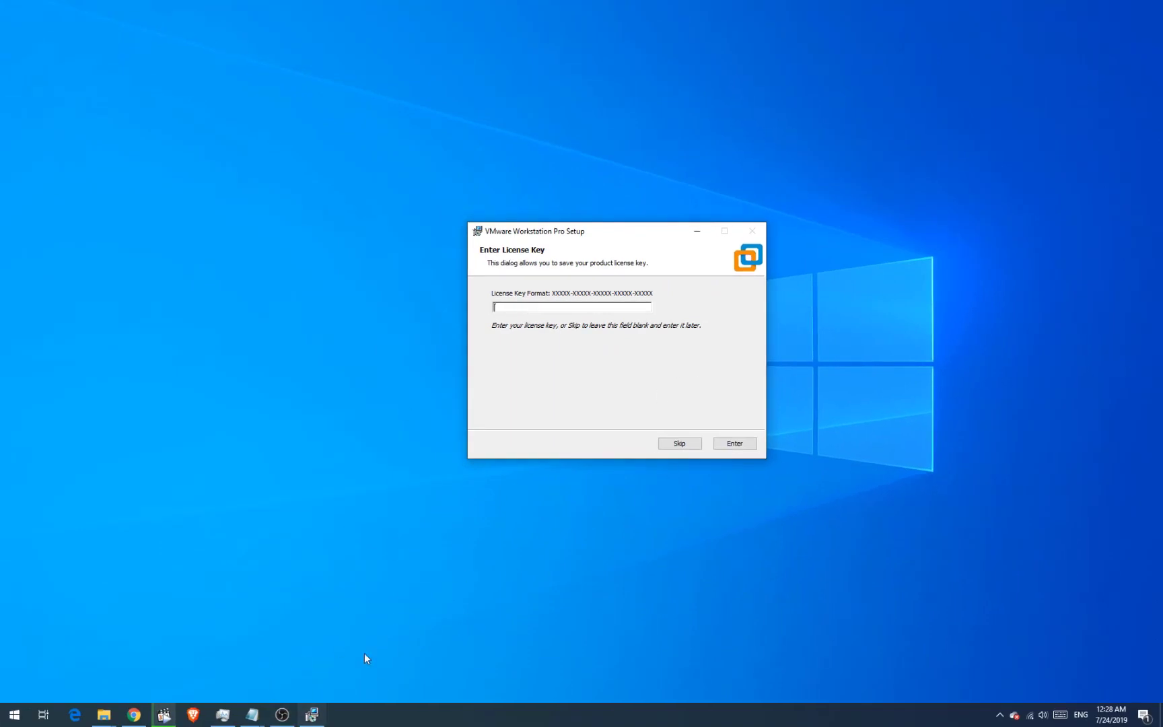
pyautogui.moveTo(264, 720)
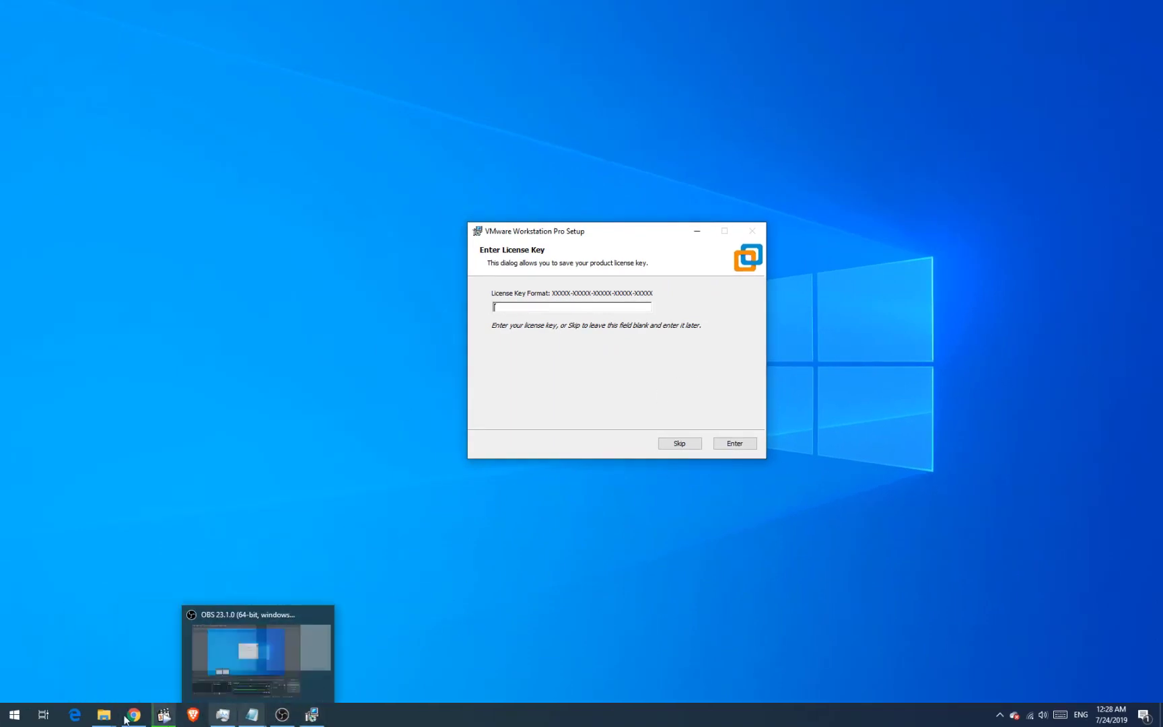
pyautogui.click(197, 654)
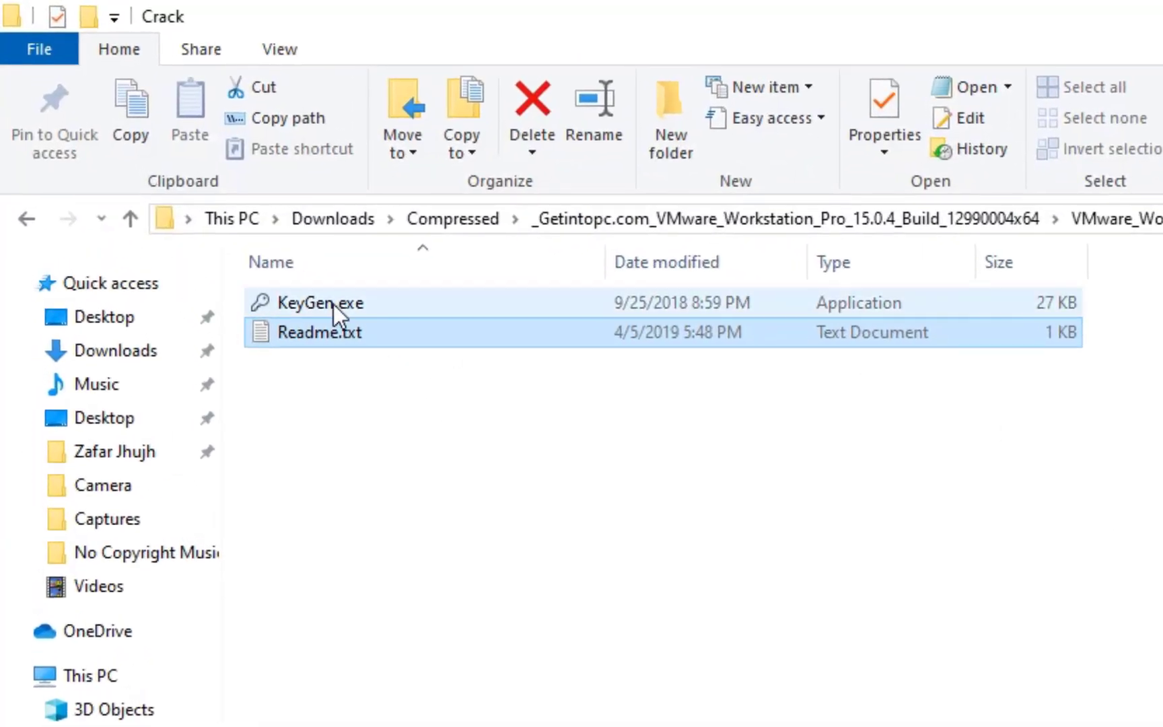
pyautogui.doubleClick(322, 273)
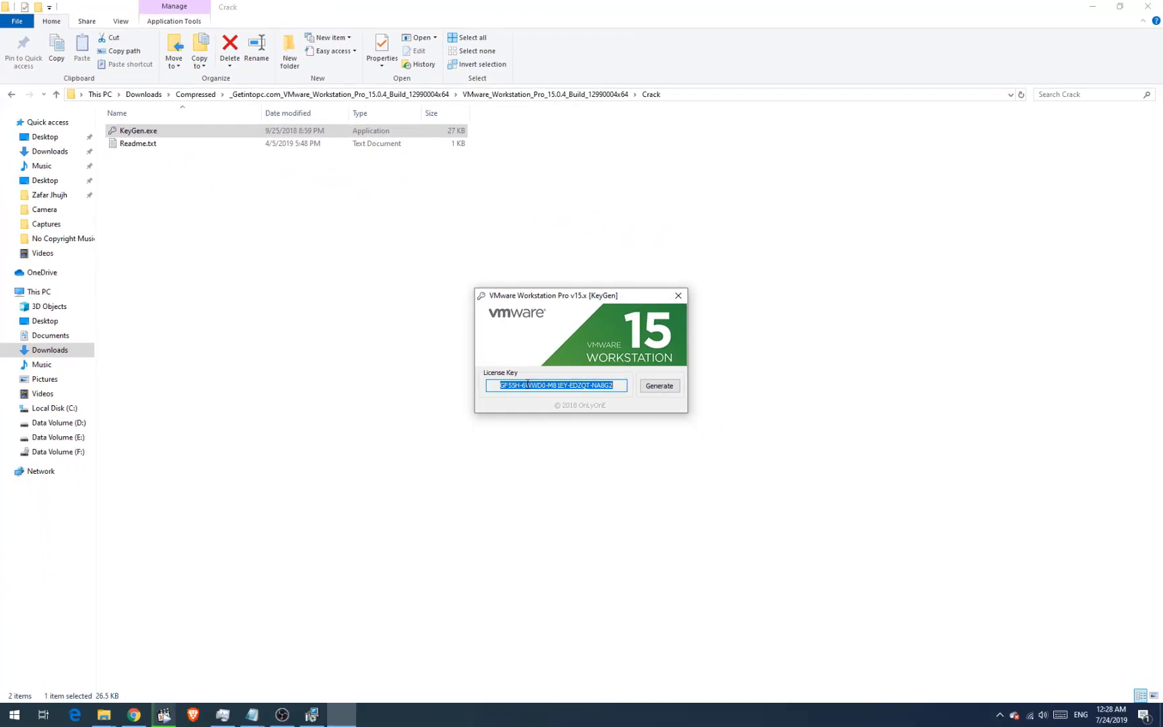
# Copy the license key from the KeyGen window, paste it into the setup's License Key field and submit it.
pyautogui.rightClick(528, 384)
pyautogui.click(559, 423)
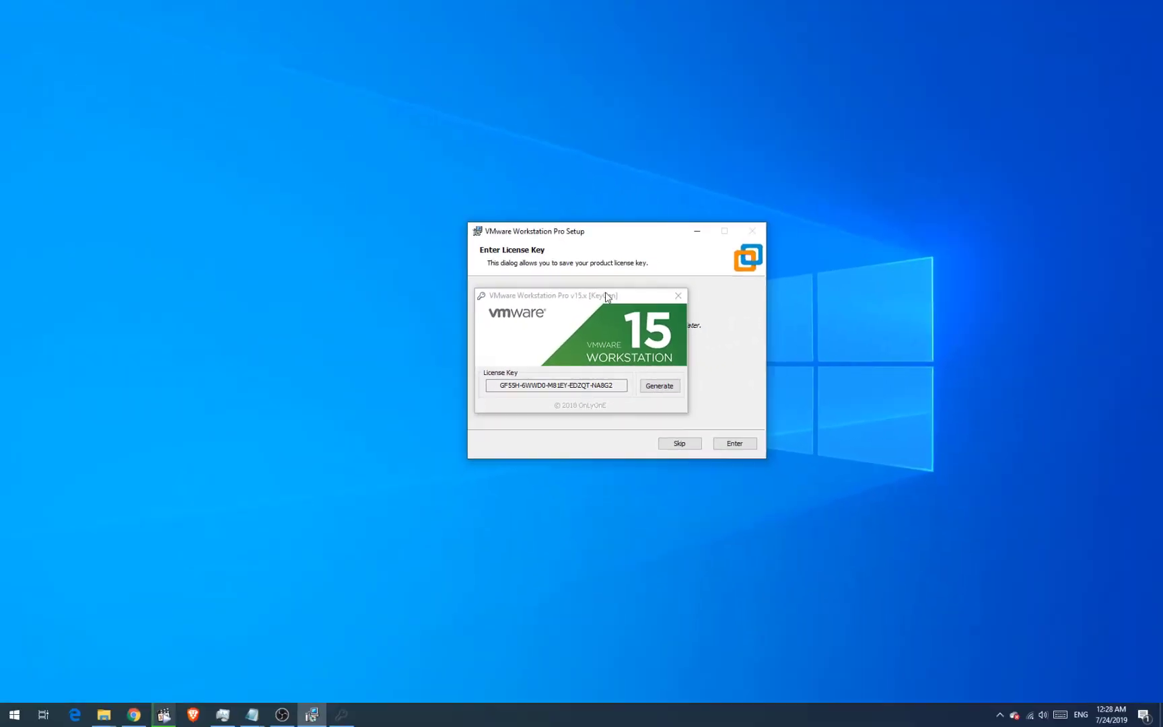
pyautogui.moveTo(595, 299); pyautogui.dragTo(599, 474)
pyautogui.click(519, 307)
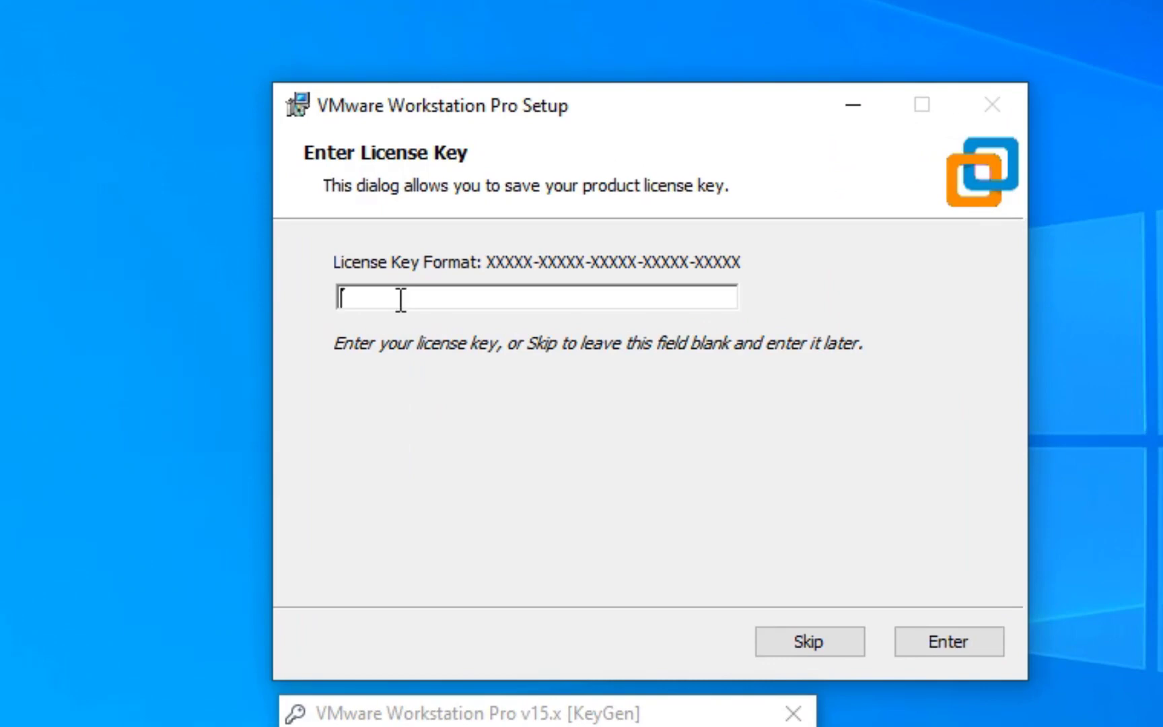
pyautogui.hotkey('ctrl', 'v')
pyautogui.click(928, 643)
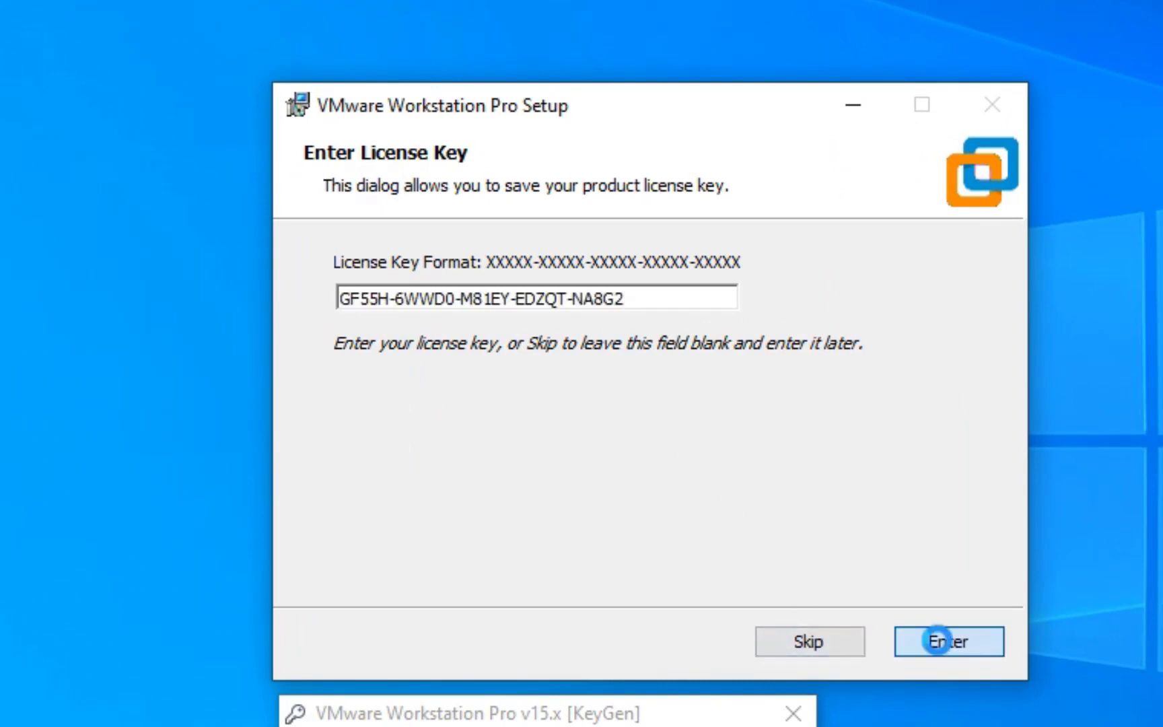
# Finish the VMware Workstation Pro setup wizard and close the KeyGen window.
pyautogui.click(989, 645)
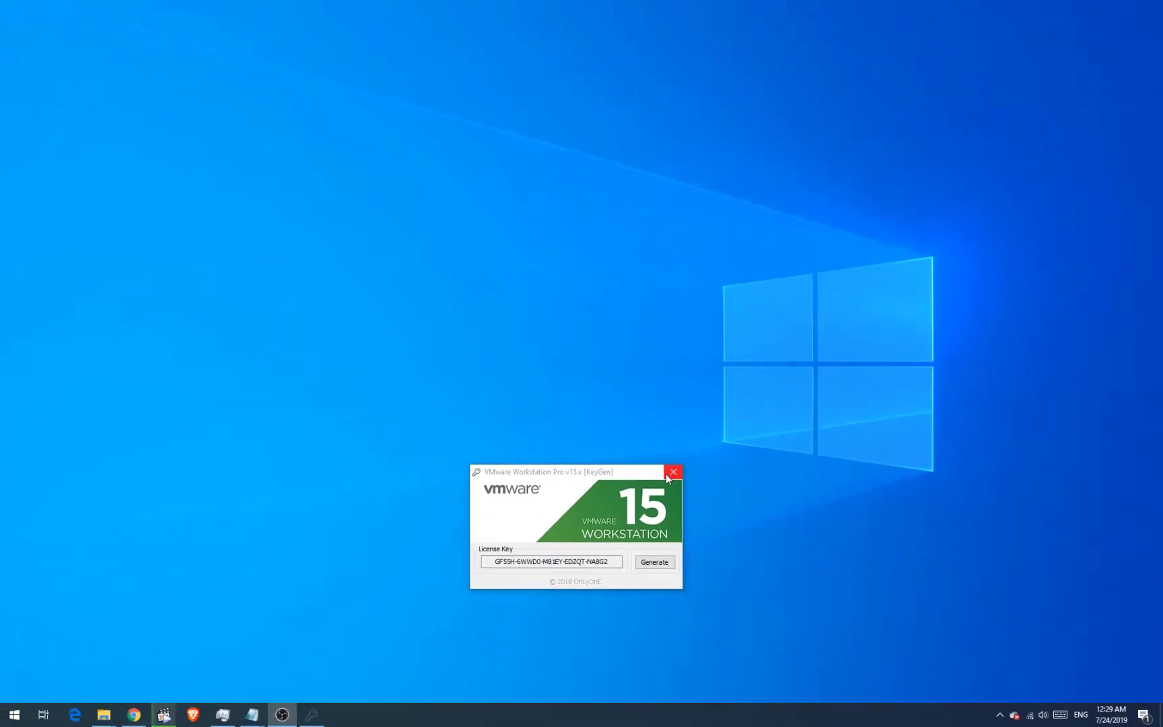
pyautogui.click(704, 537)
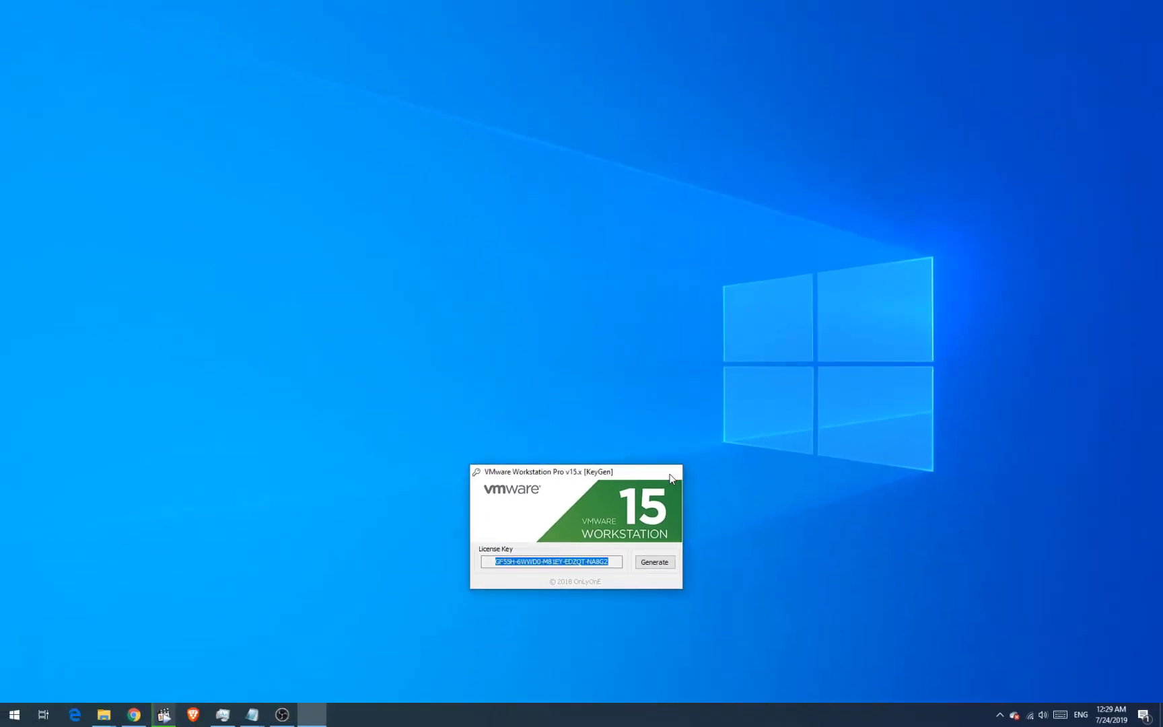
pyautogui.rightClick(468, 33)
pyautogui.click(532, 150)
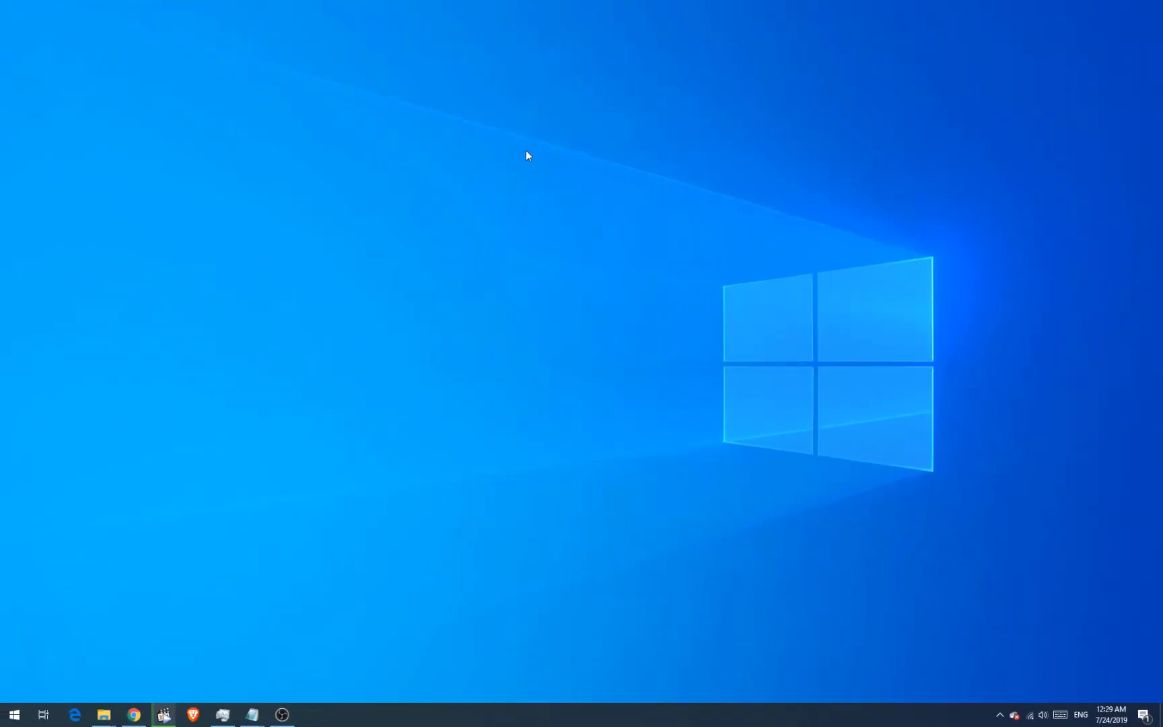
pyautogui.rightClick(526, 152)
pyautogui.click(549, 189)
pyautogui.rightClick(507, 262)
pyautogui.click(539, 294)
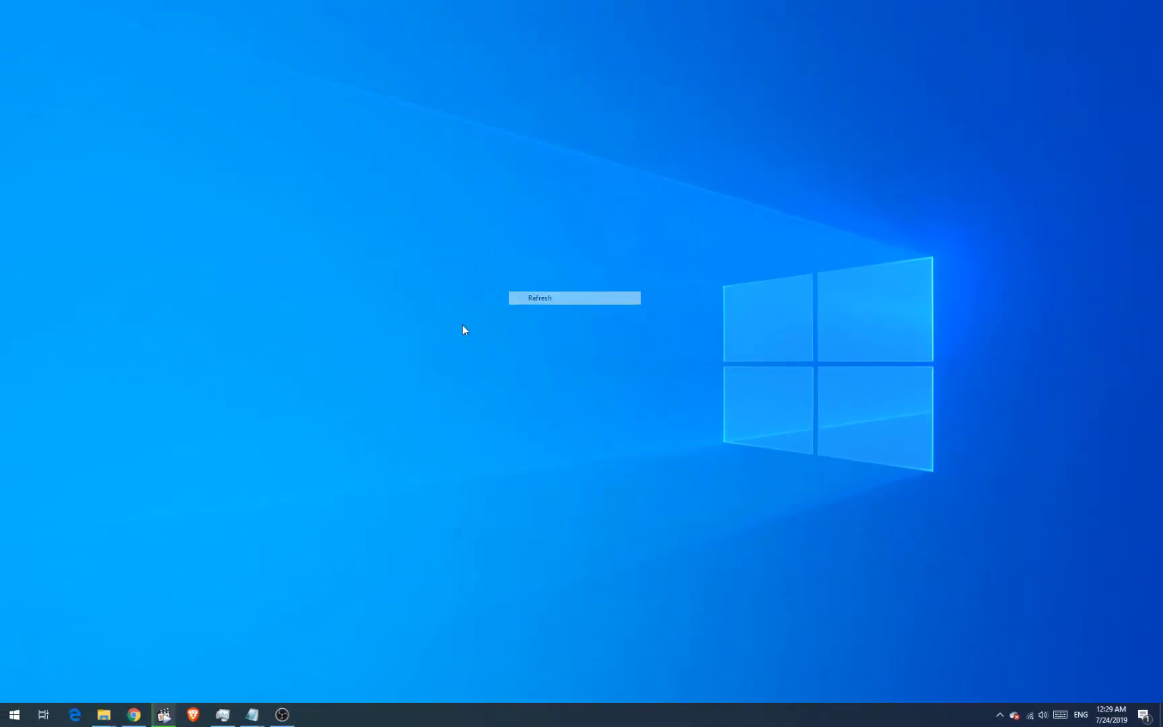
# Launch the newly installed VMware Workstation Pro and move its window toward the centre of the desktop.
pyautogui.click(15, 714)
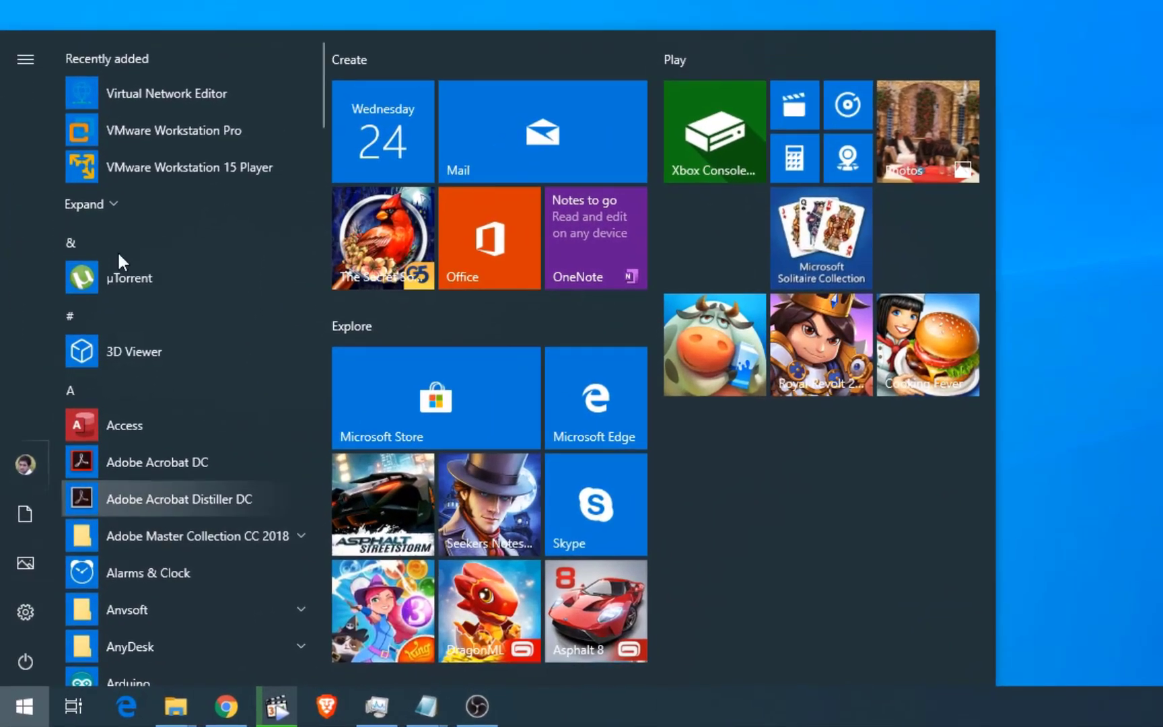
pyautogui.click(238, 142)
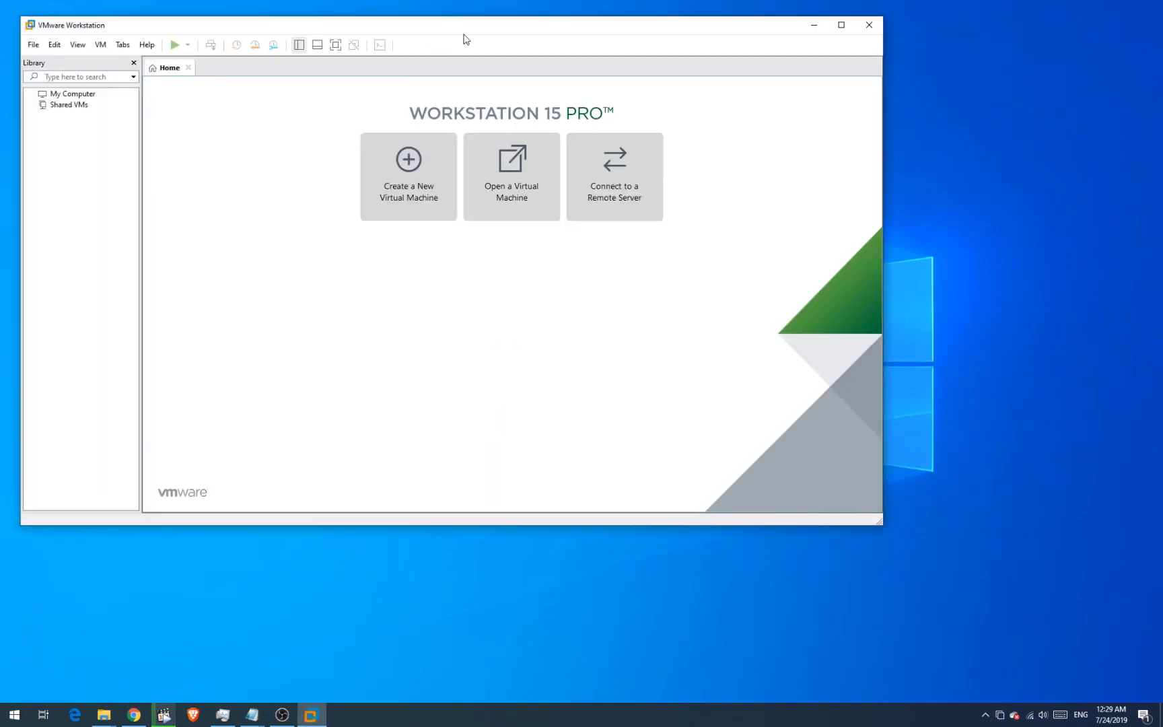
pyautogui.moveTo(473, 33); pyautogui.dragTo(578, 139)
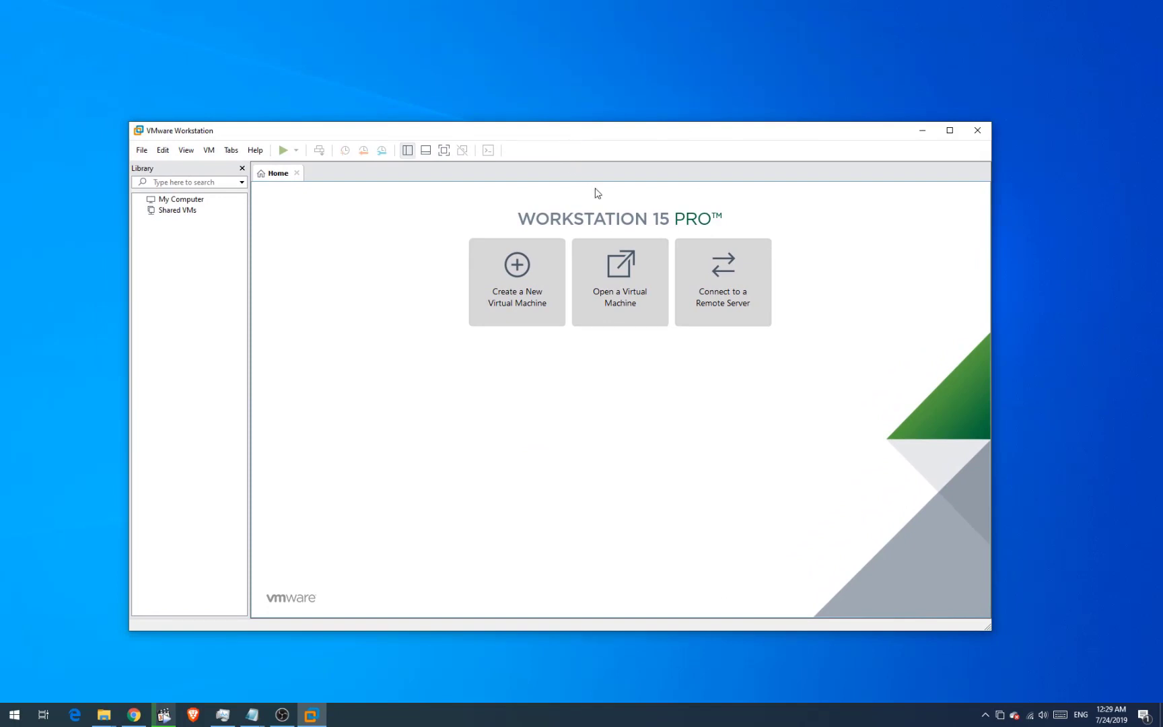
pyautogui.rightClick(1065, 270)
pyautogui.click(1072, 306)
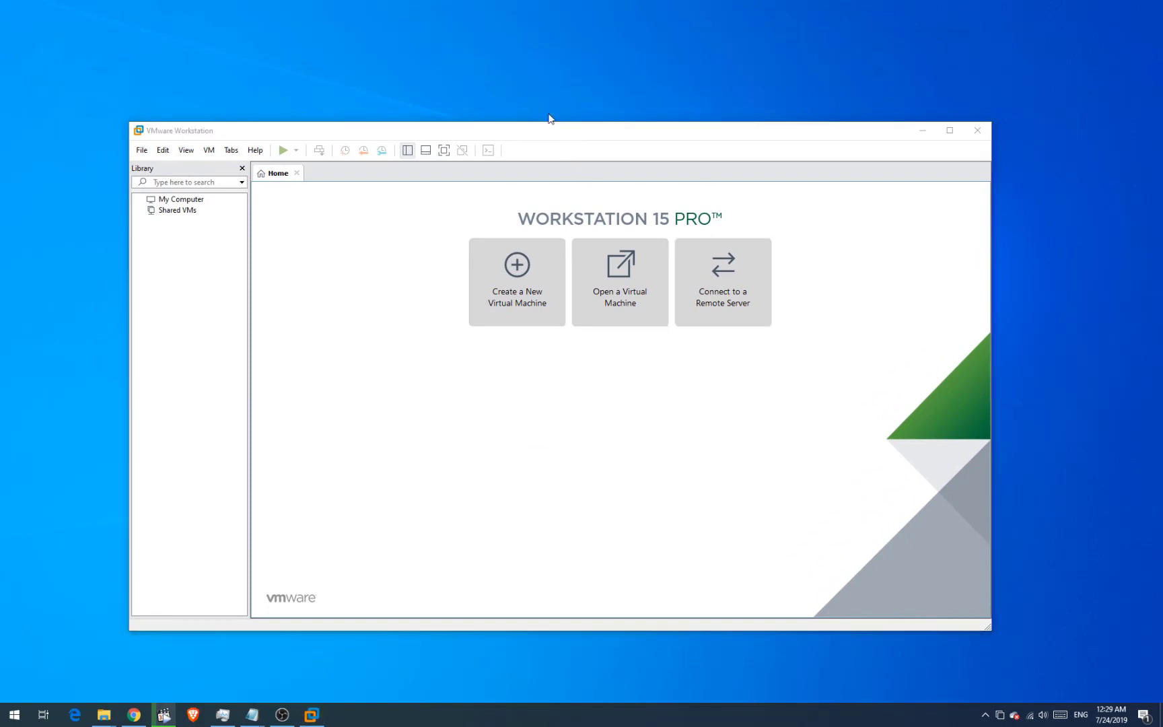
pyautogui.moveTo(553, 139); pyautogui.dragTo(571, 128)
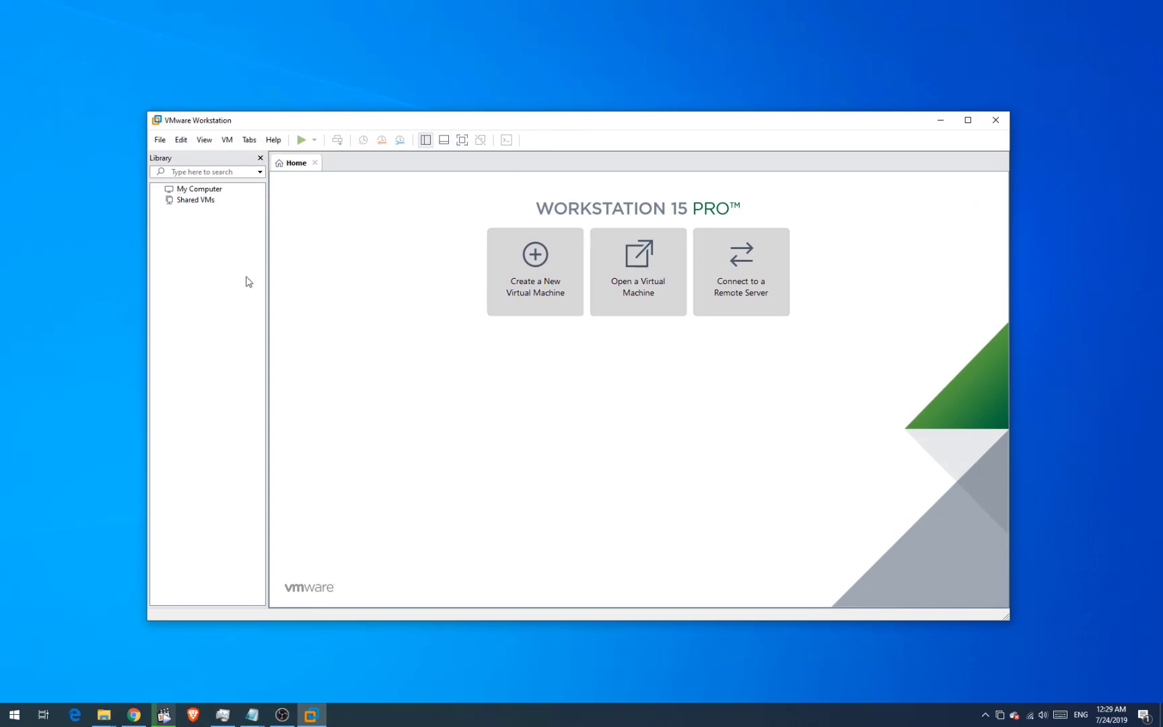